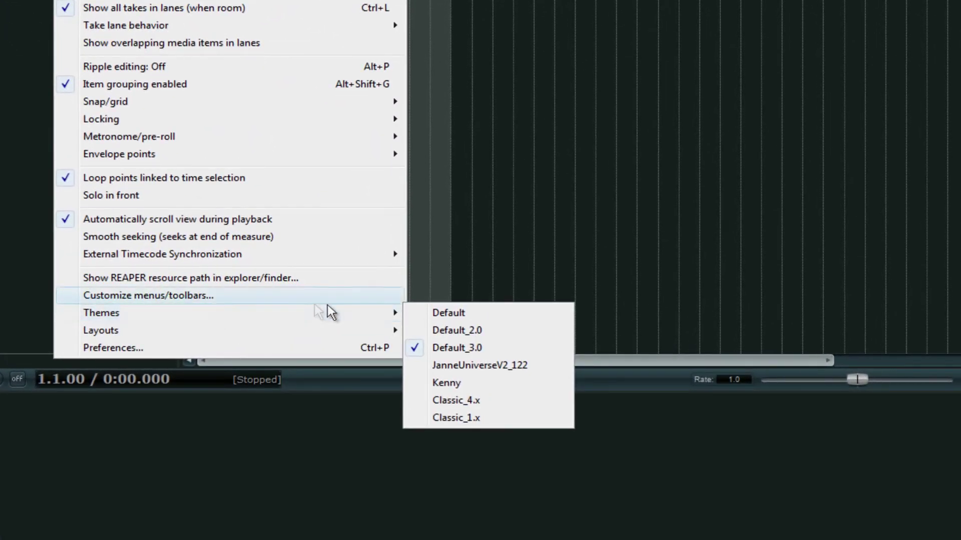
Step: Preview the plain Default theme, then a light theme
click(425, 314)
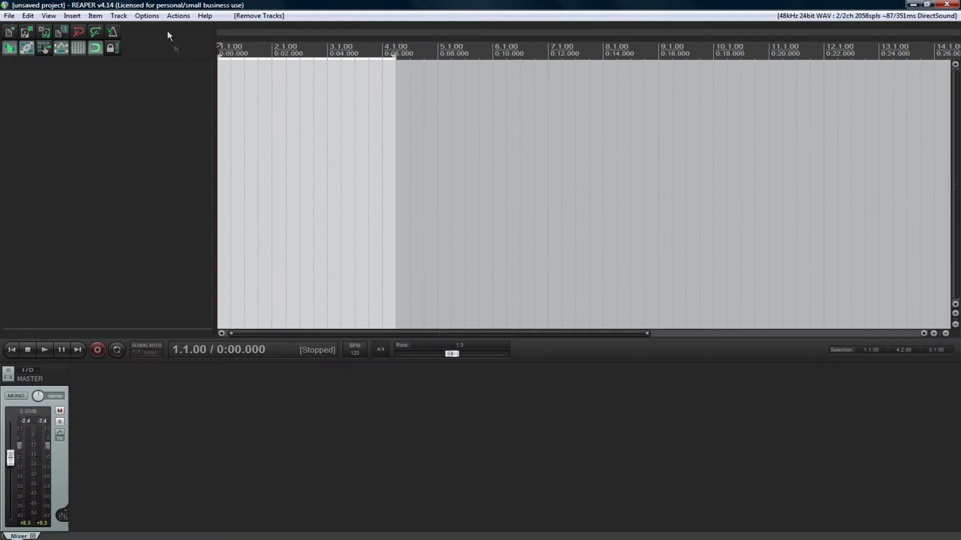
click(147, 16)
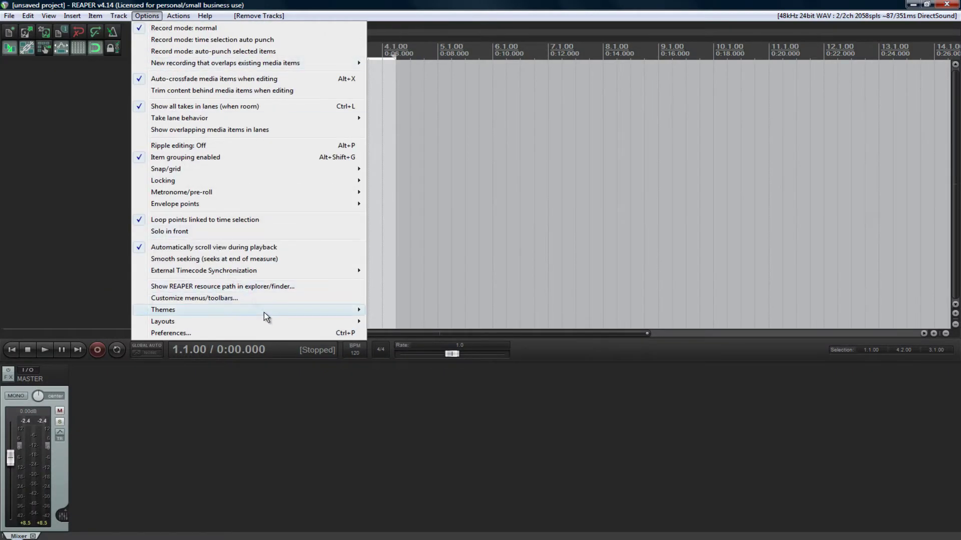
mouse_move(266, 317)
click(390, 330)
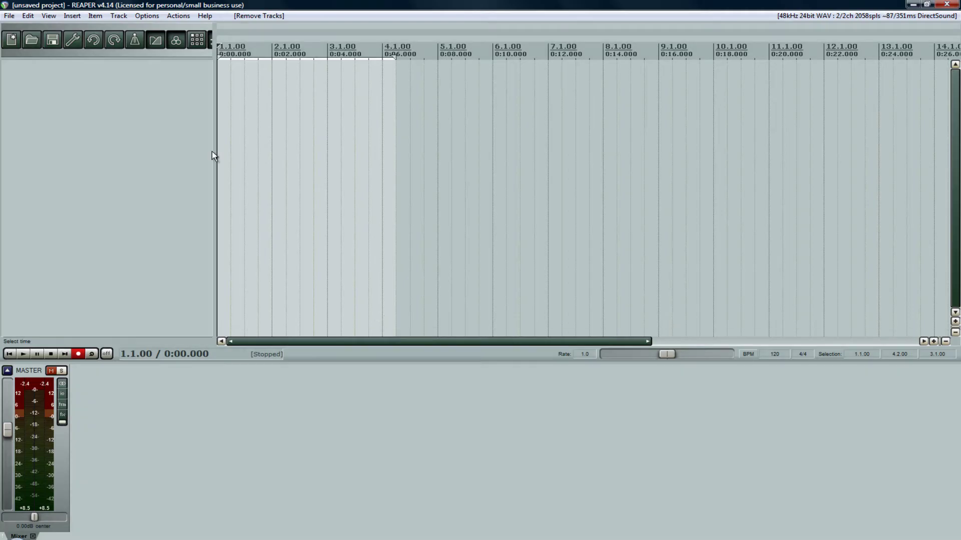
Step: Try Default_3.0 and Classic_1.x, ending back on the dark Default_3.0 theme
click(146, 15)
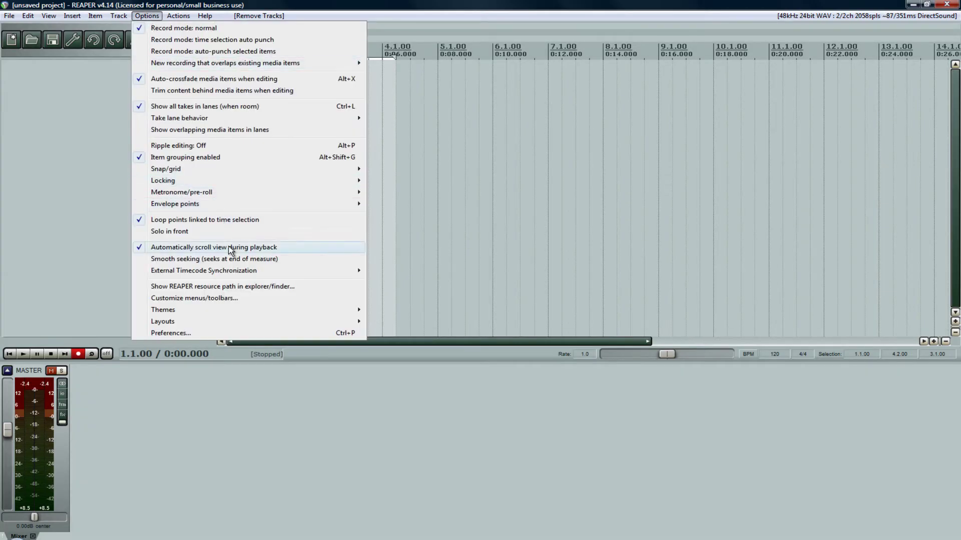
mouse_move(239, 310)
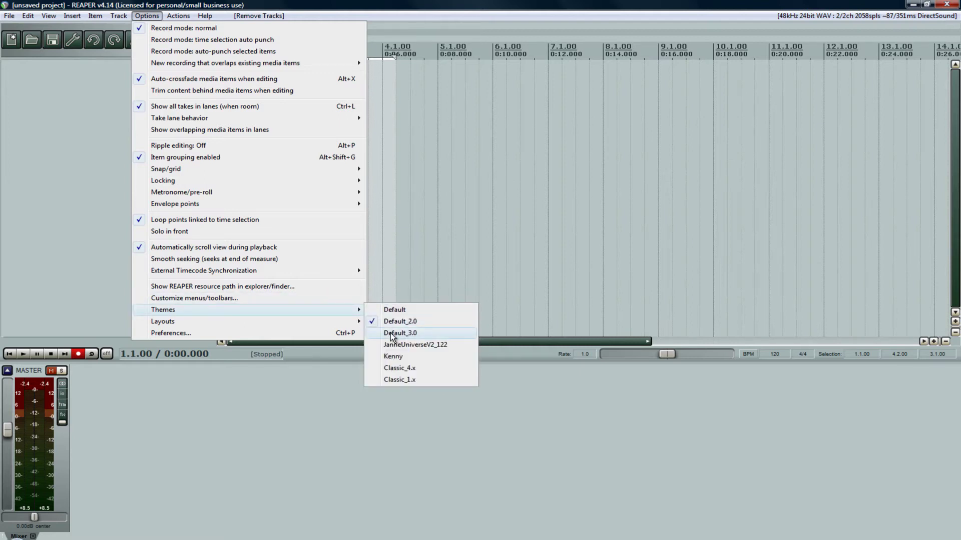
click(391, 334)
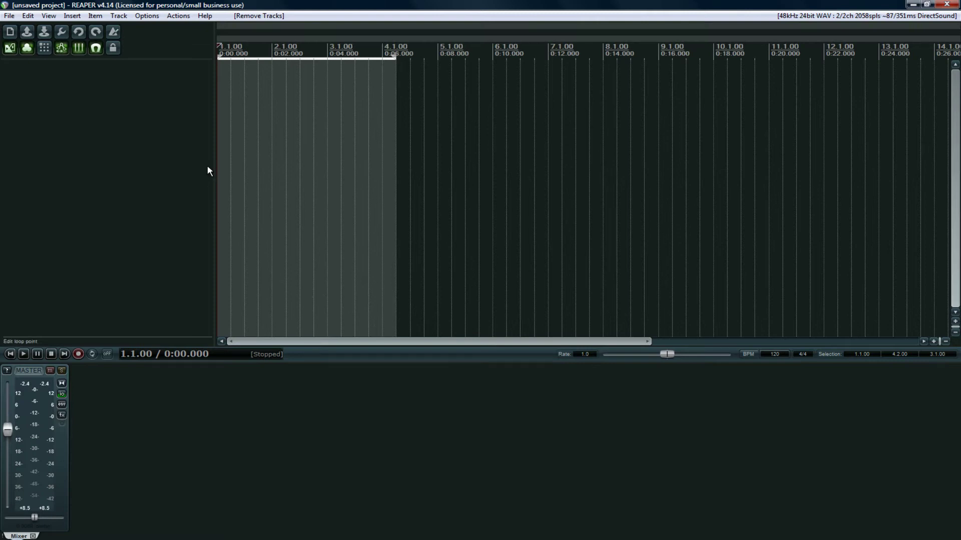
click(146, 16)
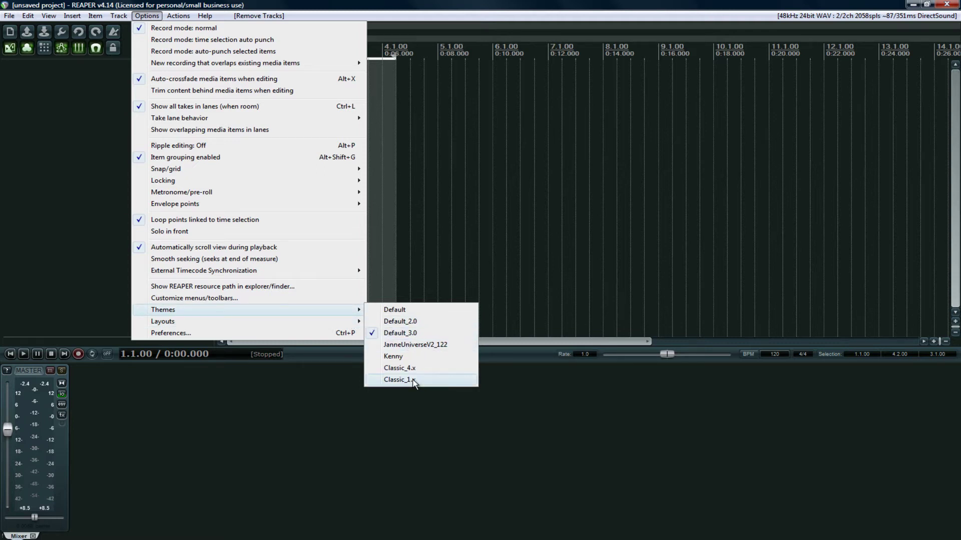
click(413, 382)
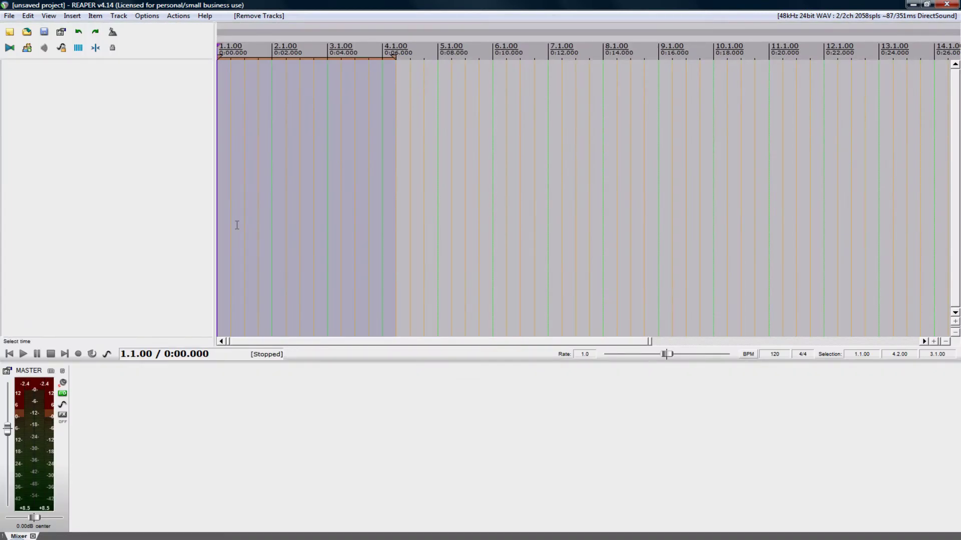
click(146, 16)
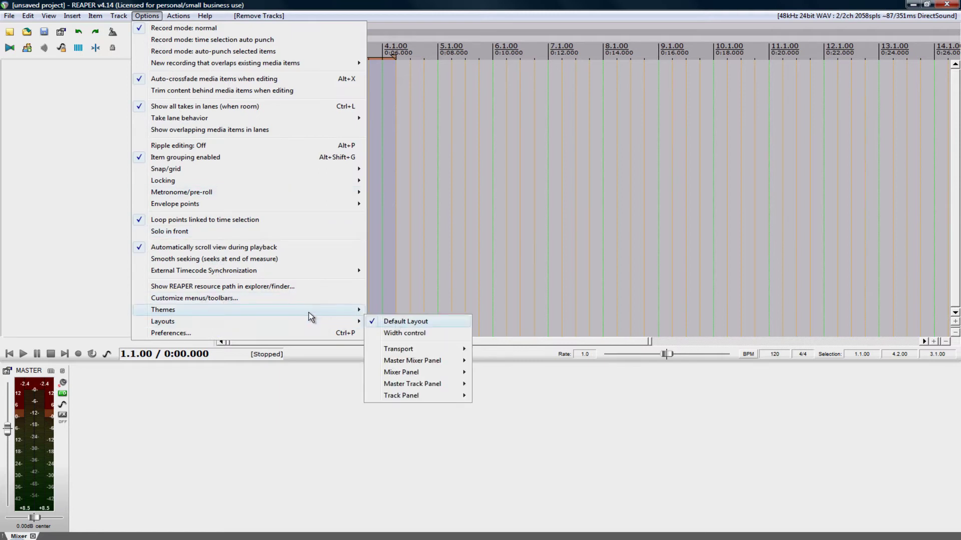
mouse_move(311, 316)
click(386, 332)
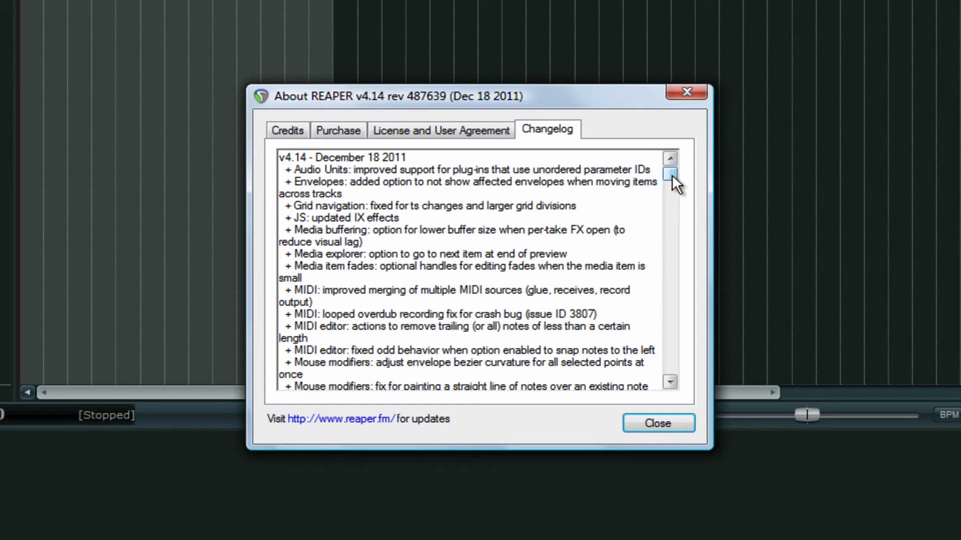
drag(671, 175, 668, 197)
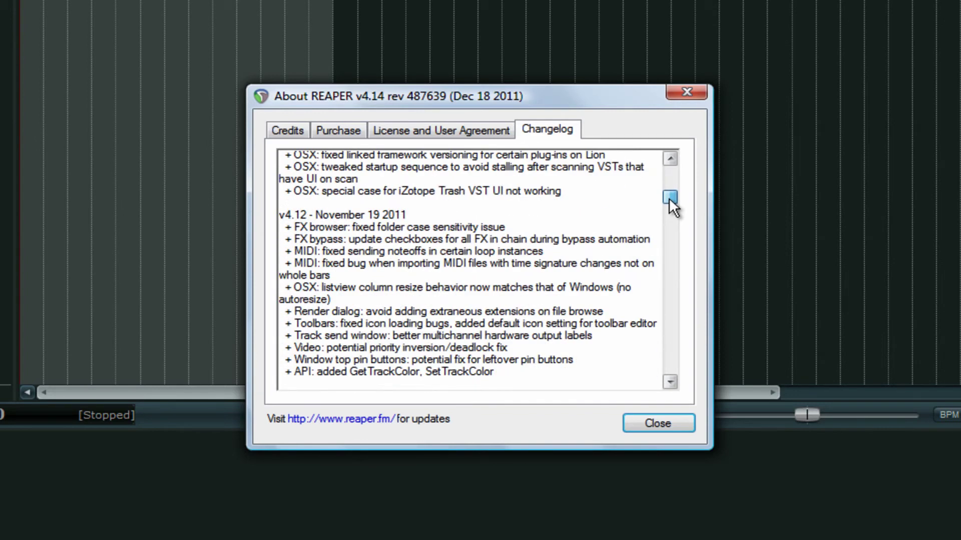
drag(669, 197, 671, 236)
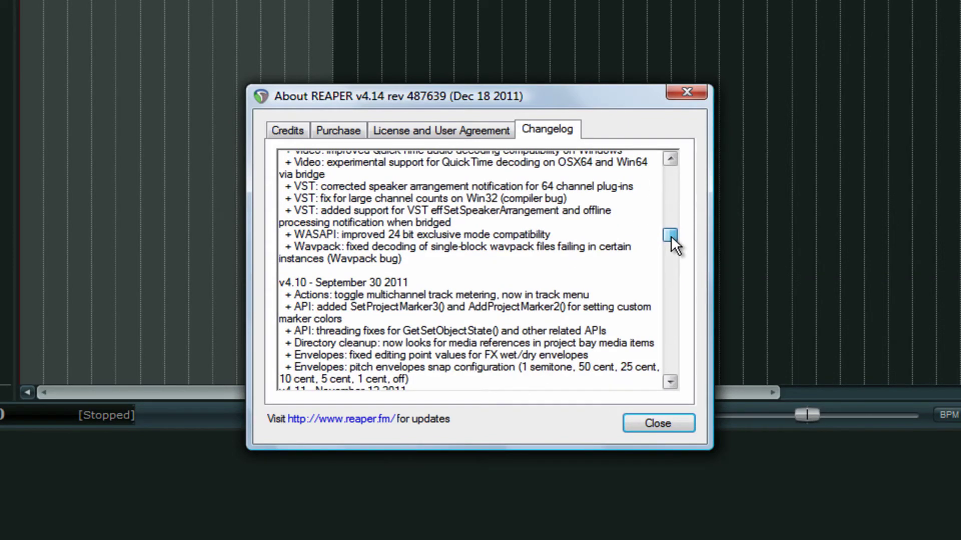
drag(671, 235, 668, 250)
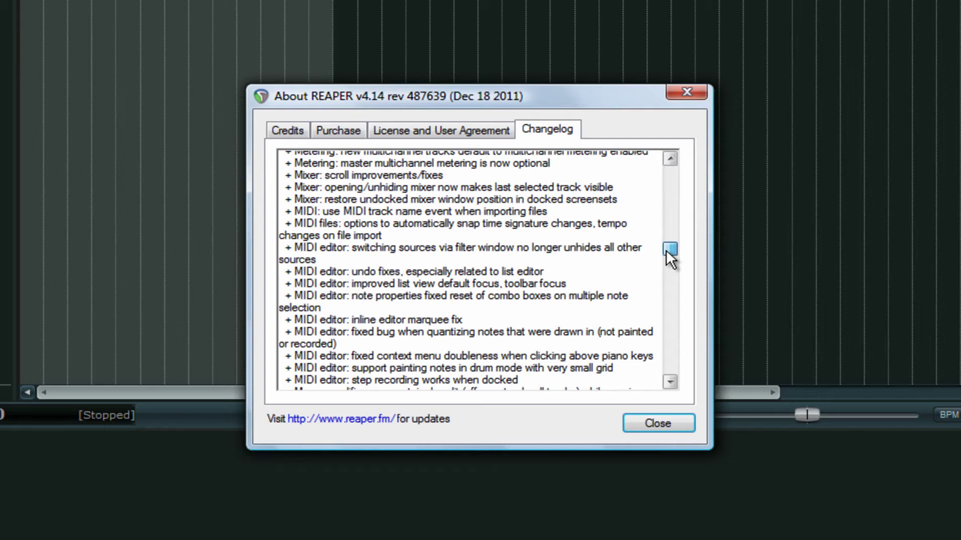
drag(665, 251, 665, 254)
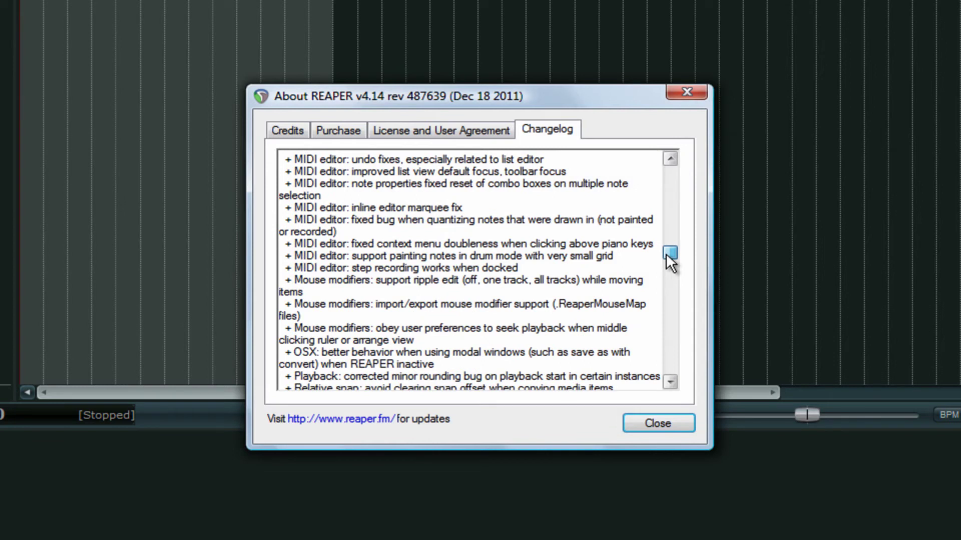
drag(666, 253, 663, 264)
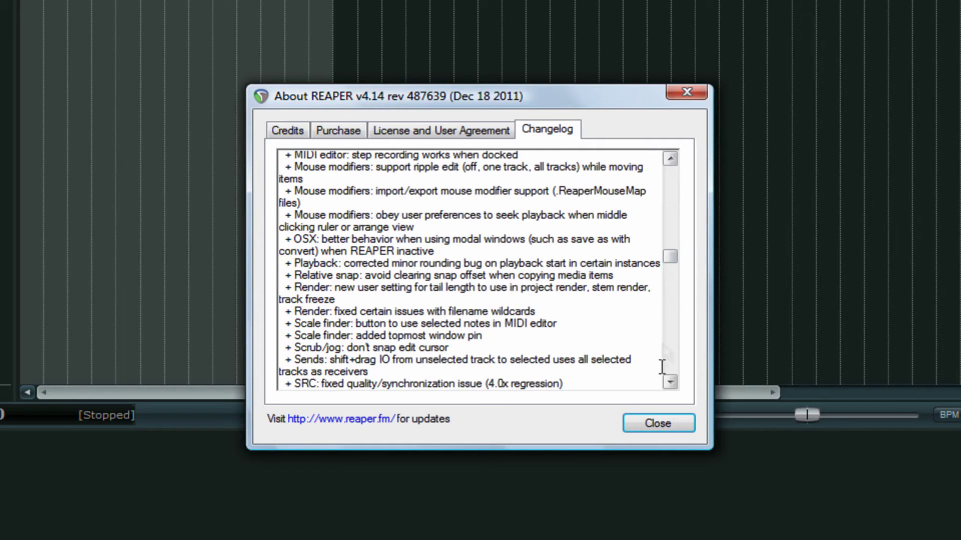
click(659, 420)
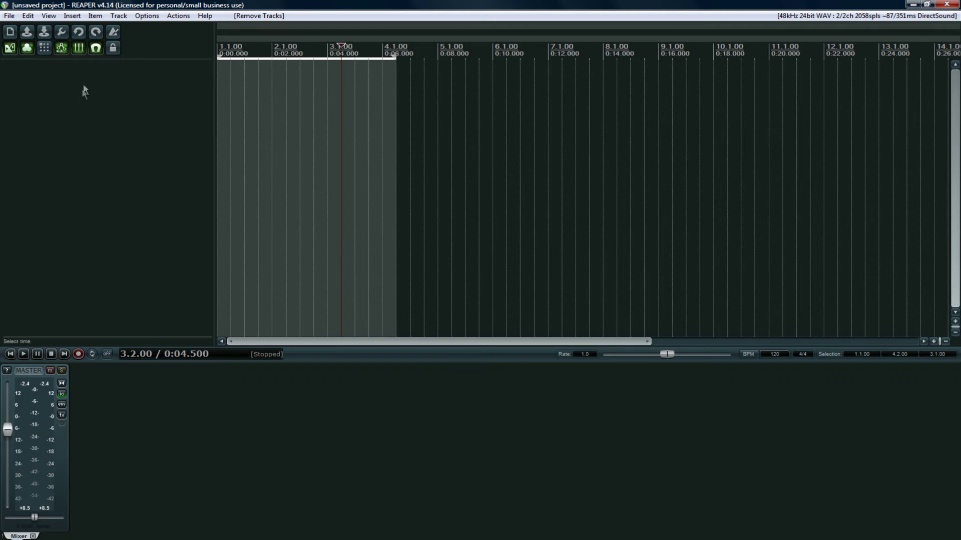
Step: Open Project Settings and check the mixing depth and sample rate, keeping 64 bit float and 48000
click(9, 17)
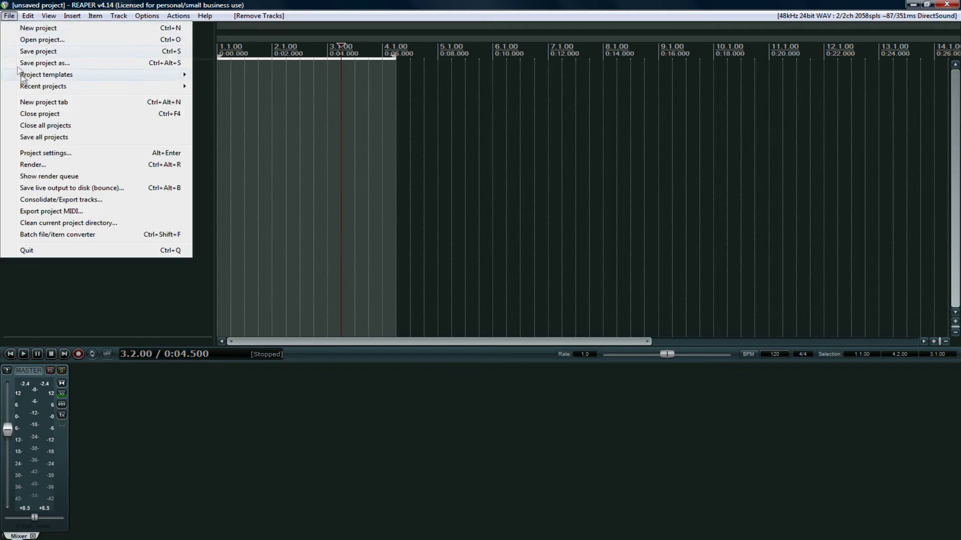
click(45, 152)
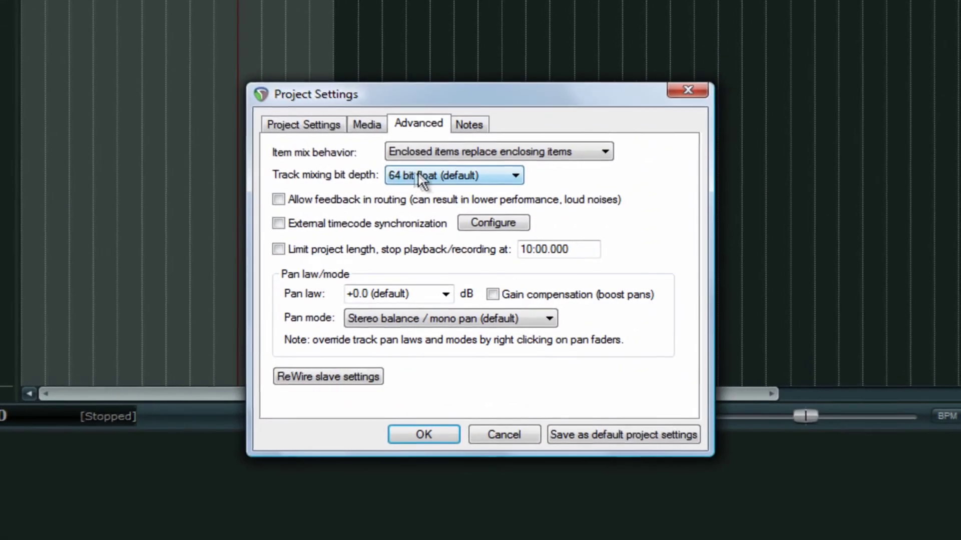
click(436, 199)
click(421, 175)
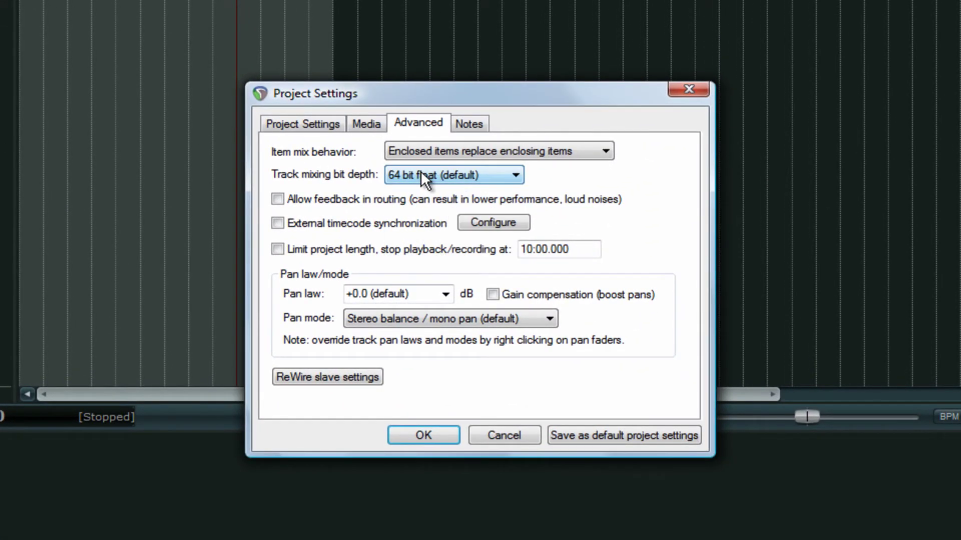
click(305, 123)
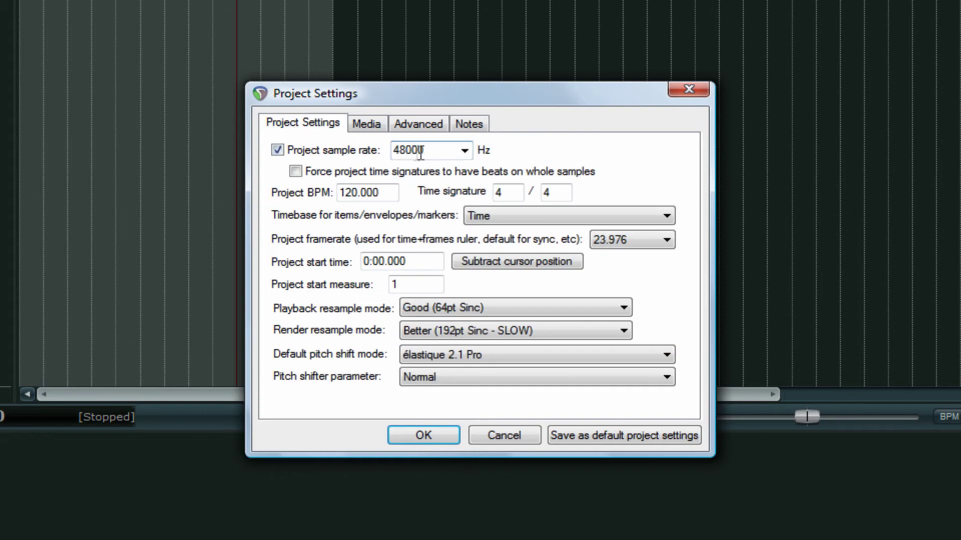
click(465, 149)
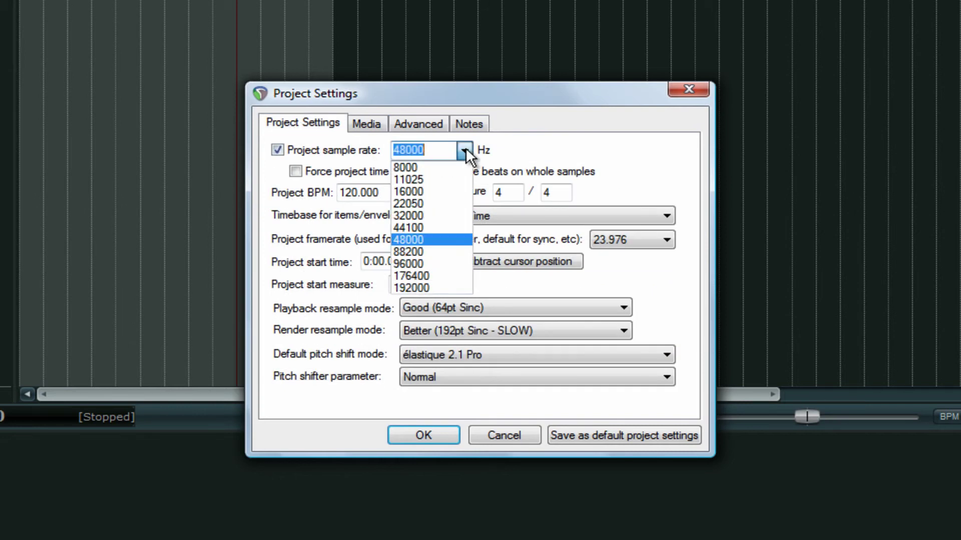
click(539, 140)
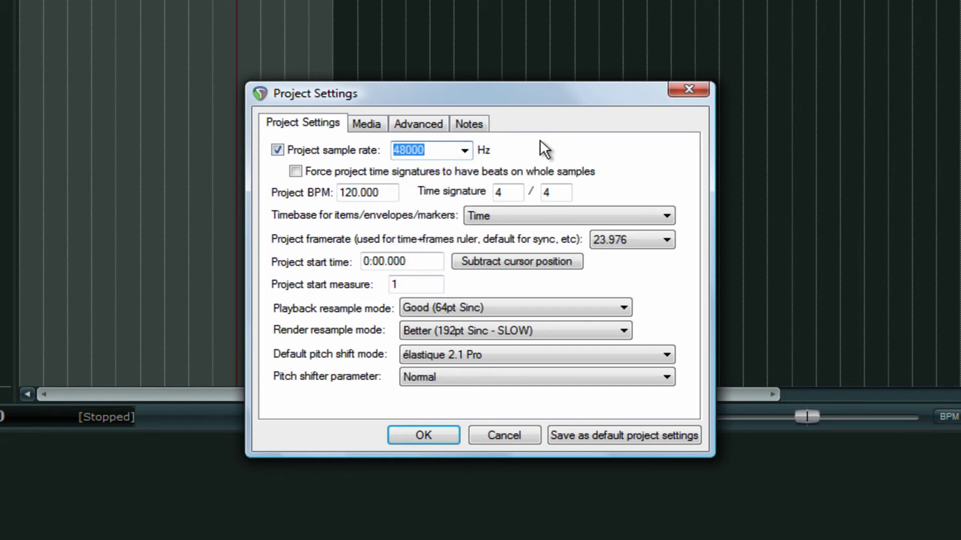
Step: Edit the sample rate field, then discard the edits and close Project Settings unchanged
key(End)
key(BackSpace)
key(BackSpace)
key(BackSpace)
text(kjkkkk)
key(BackSpace)
key(BackSpace)
key(BackSpace)
key(BackSpace)
key(BackSpace)
key(BackSpace)
click(528, 438)
click(10, 15)
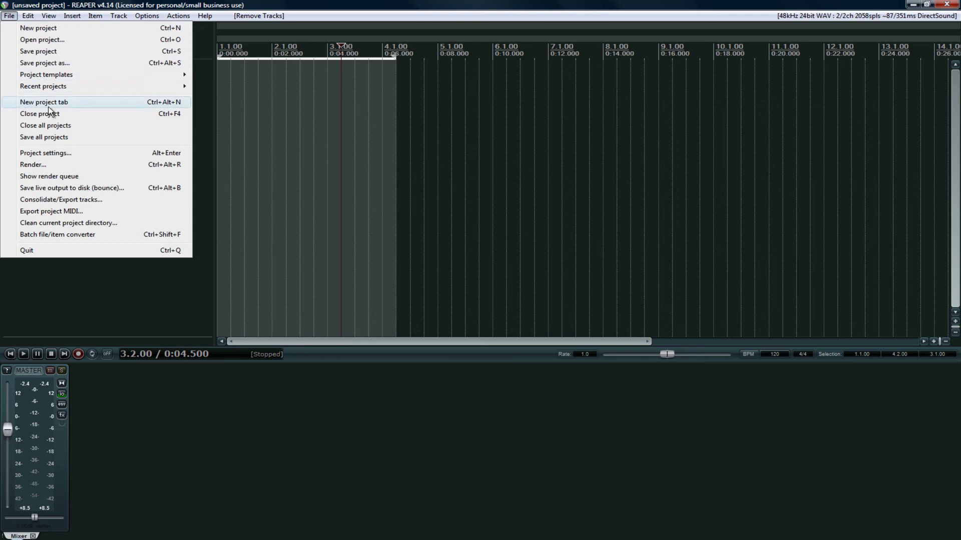
click(47, 153)
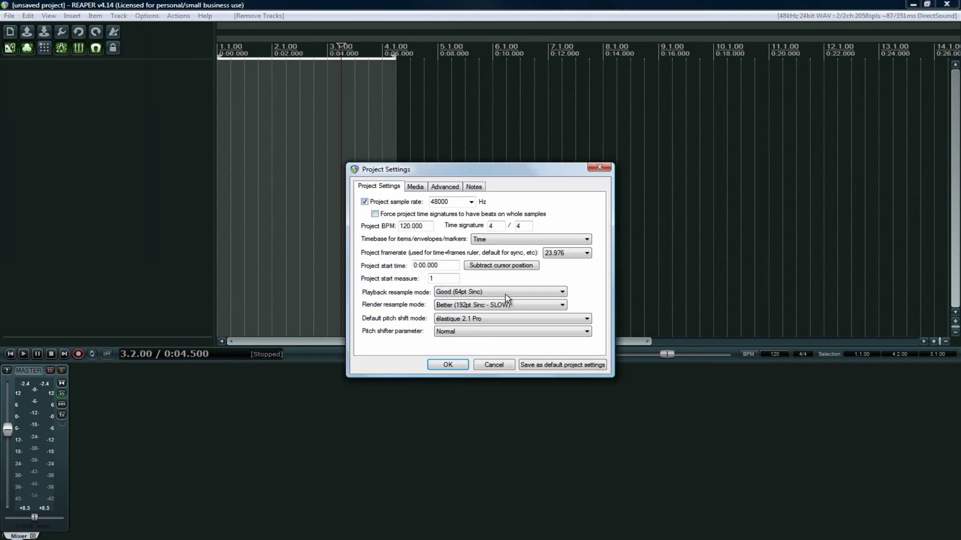
click(496, 365)
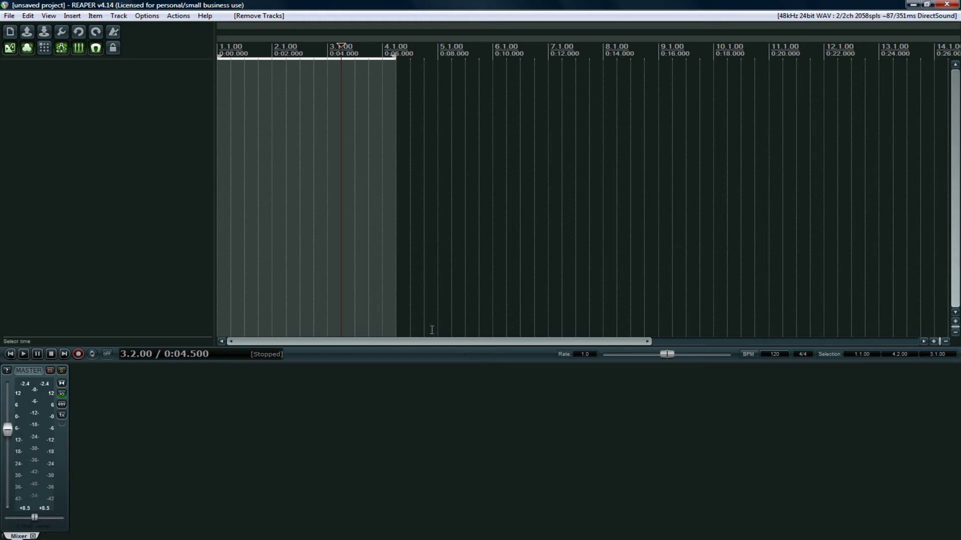
Step: Check the pitch shift mode, keeping élastique 2.1 Pro, cancel, and choose File > Render
click(9, 16)
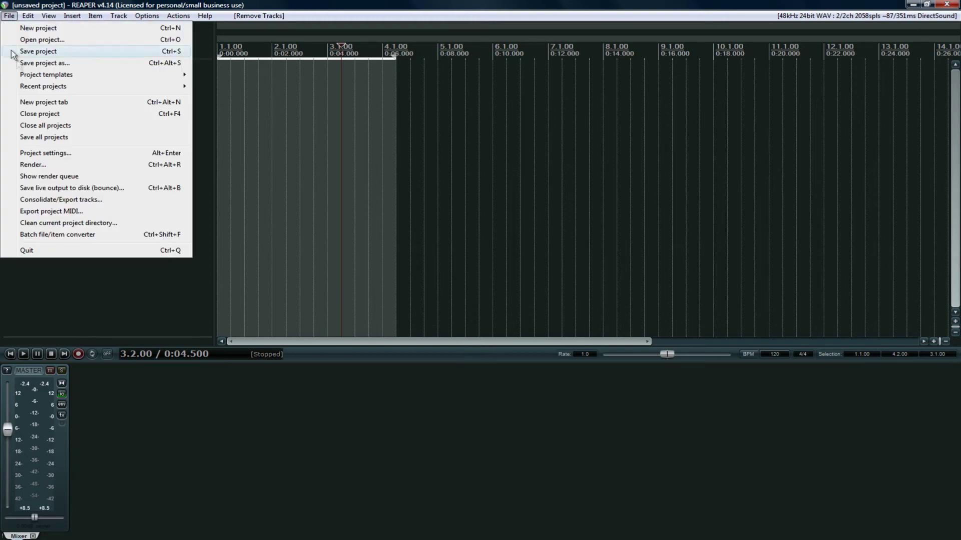
click(46, 153)
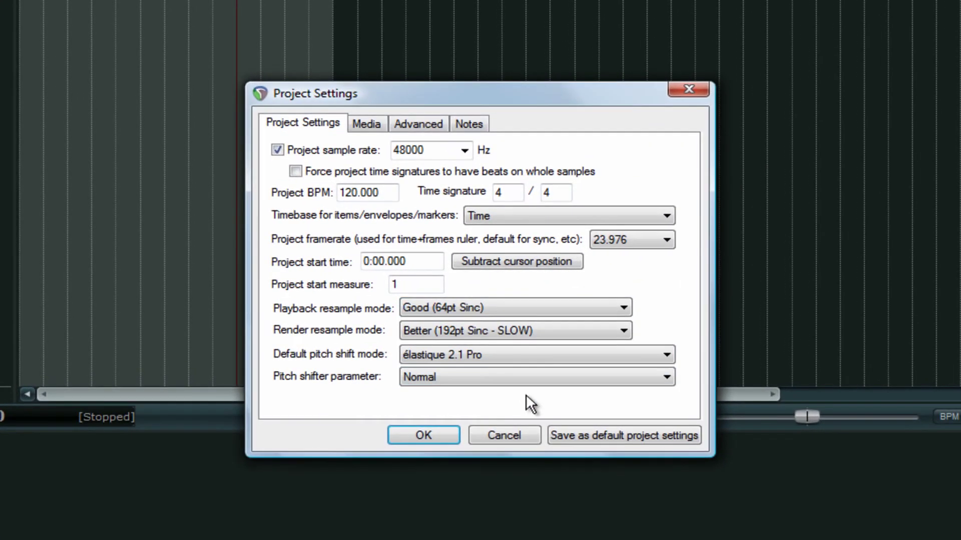
click(467, 355)
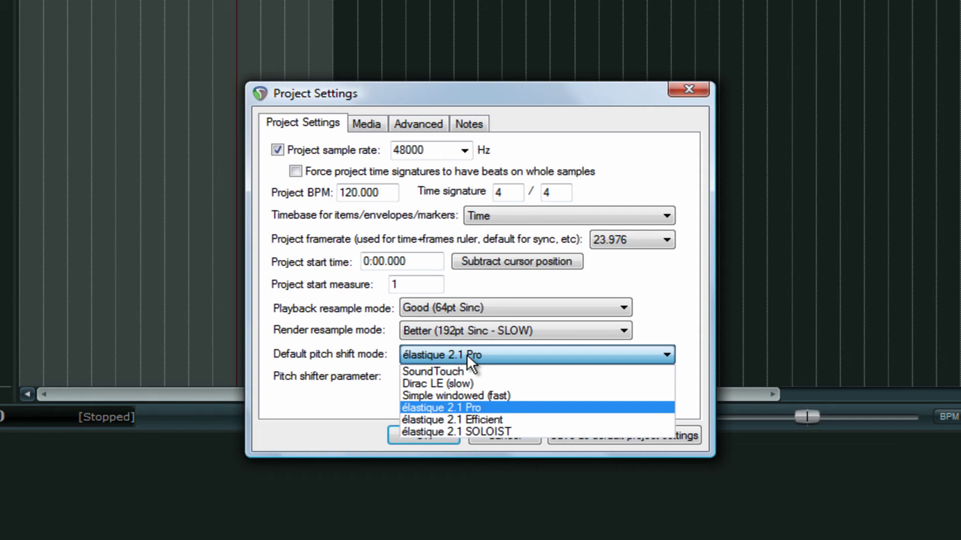
click(467, 354)
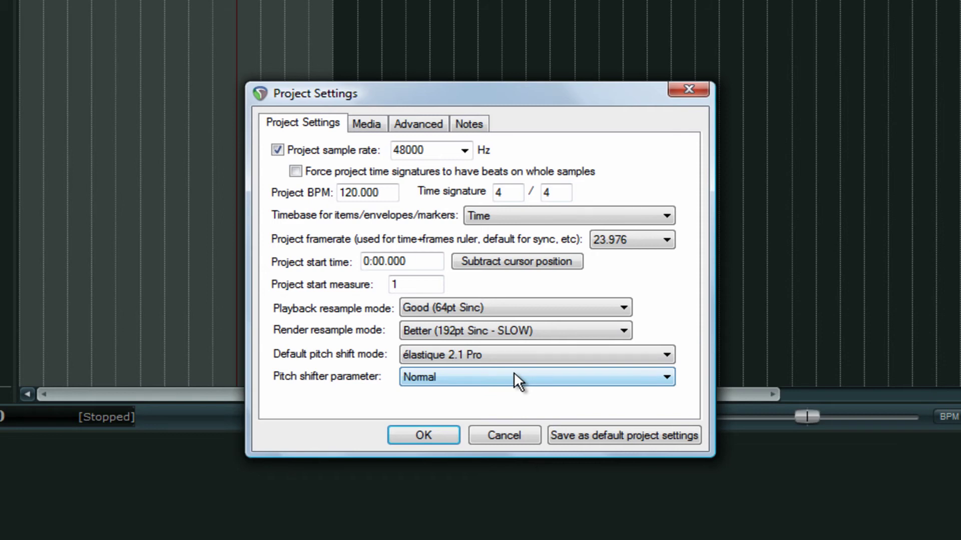
click(509, 439)
click(10, 15)
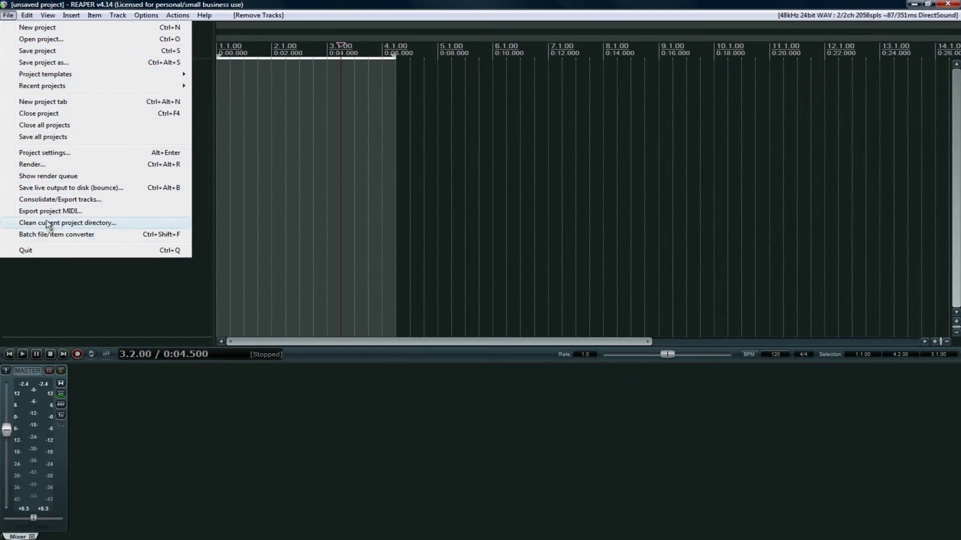
click(32, 164)
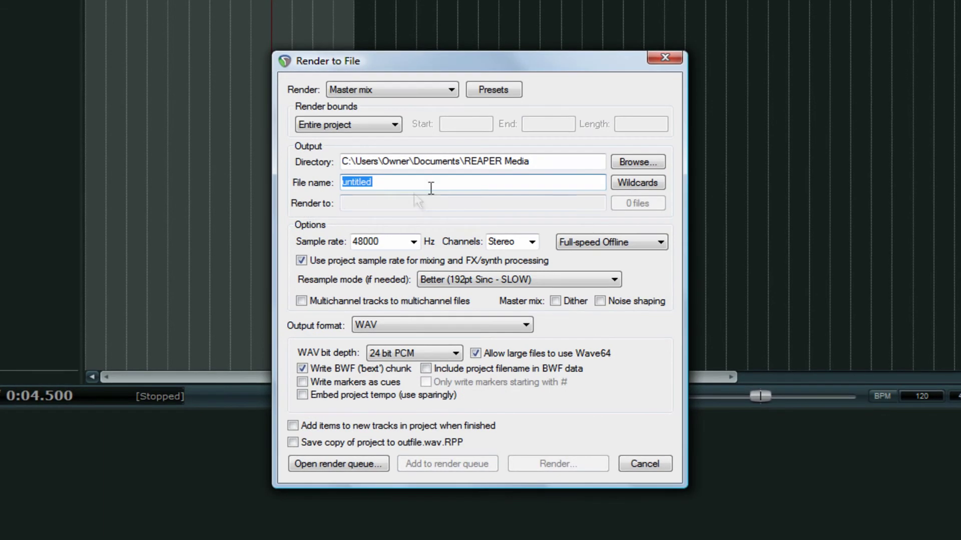
Step: Choose DDP as the render output format and bring up its help text
click(422, 325)
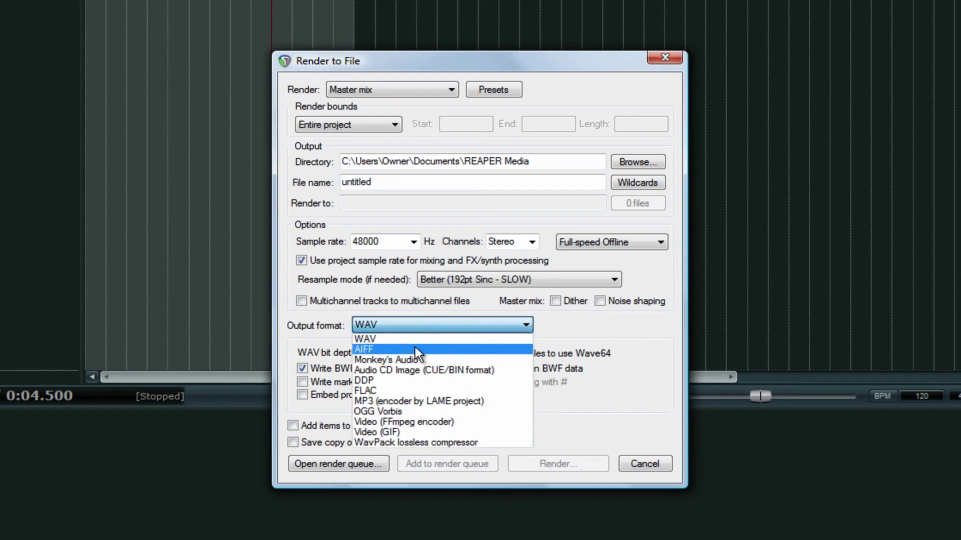
click(429, 380)
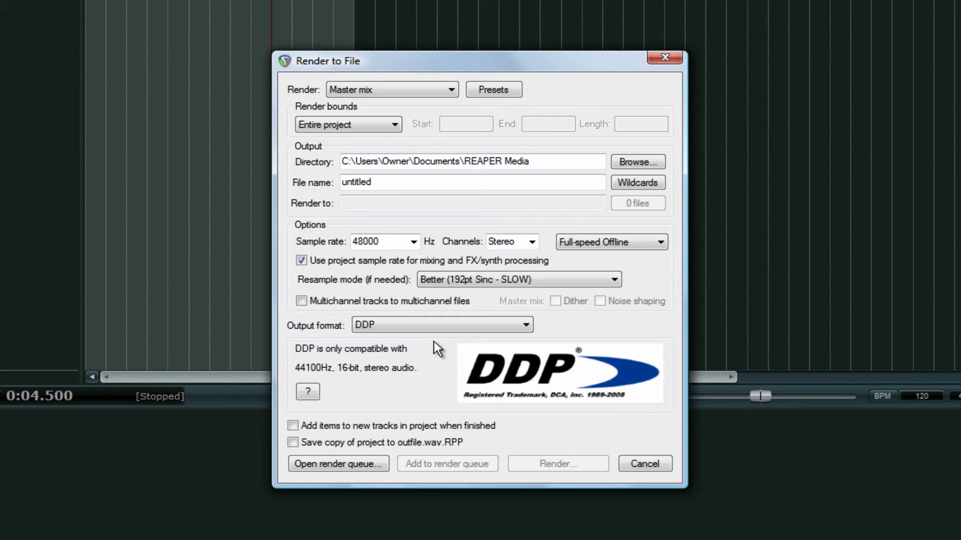
click(307, 392)
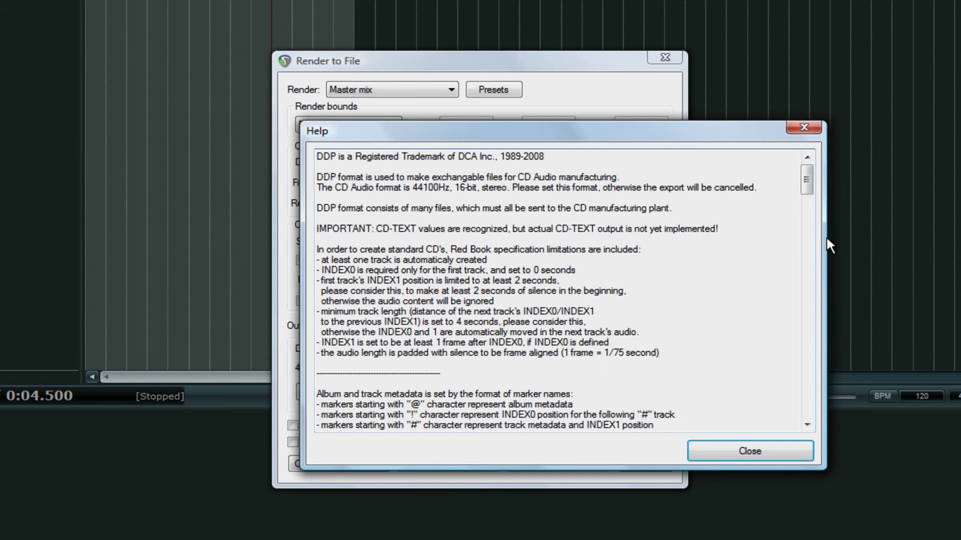
Step: Scroll through the DDP help text, then close it
drag(807, 170, 804, 214)
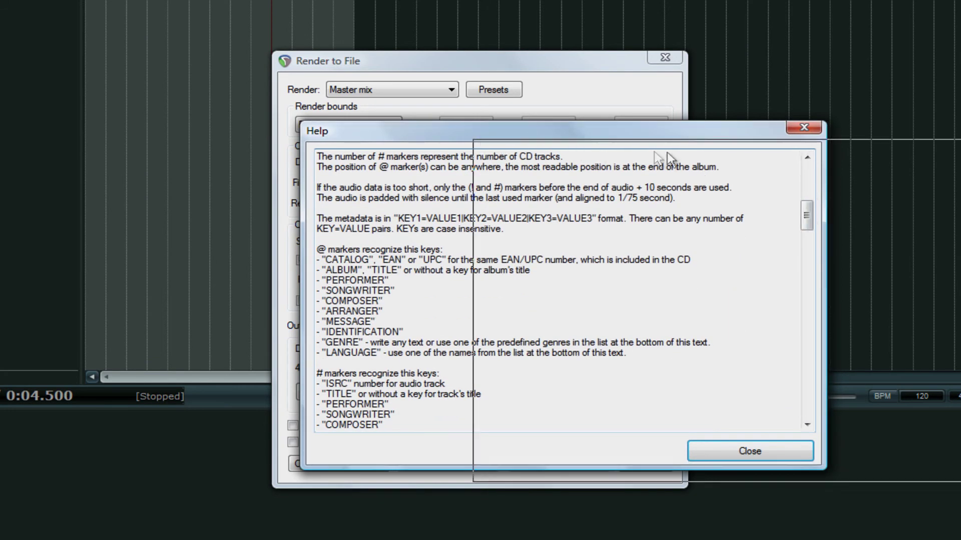
drag(668, 133, 904, 145)
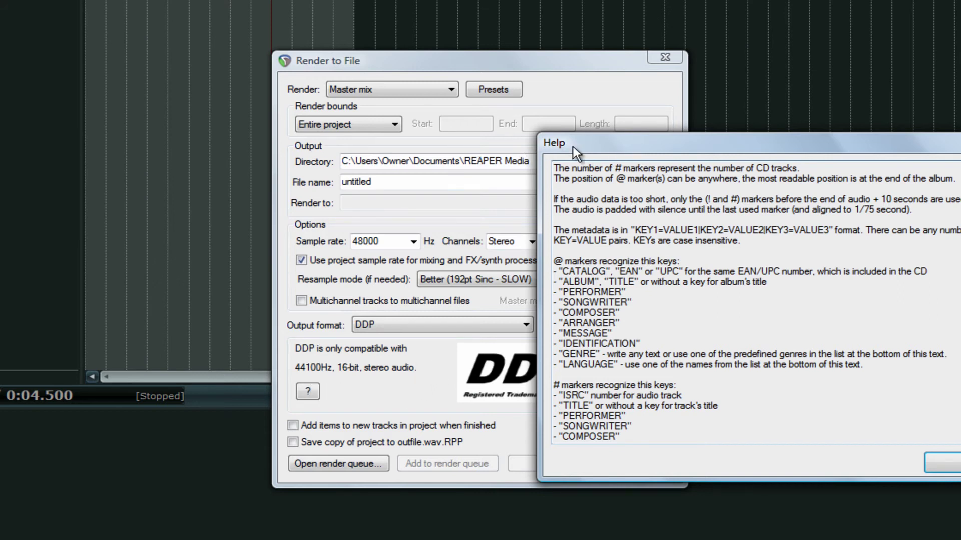
drag(572, 146, 427, 145)
click(899, 245)
drag(896, 244, 875, 392)
click(866, 462)
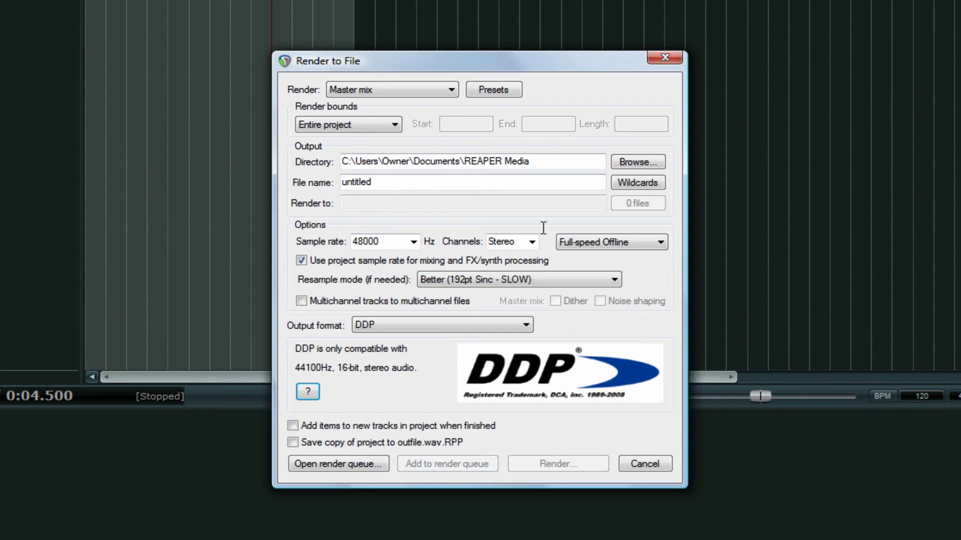
Step: Recheck the output format list keeping DDP, then cancel Render to File without rendering
drag(498, 65, 433, 69)
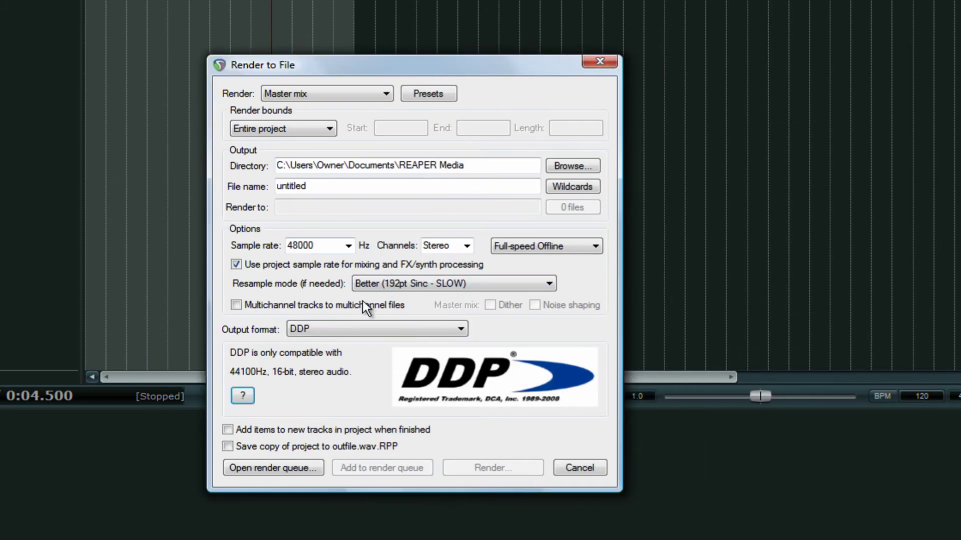
click(357, 330)
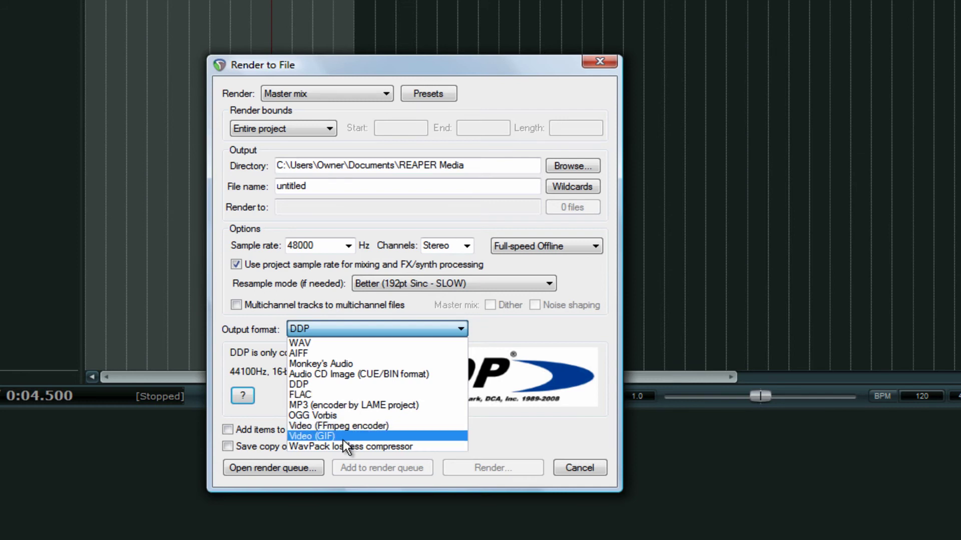
click(513, 328)
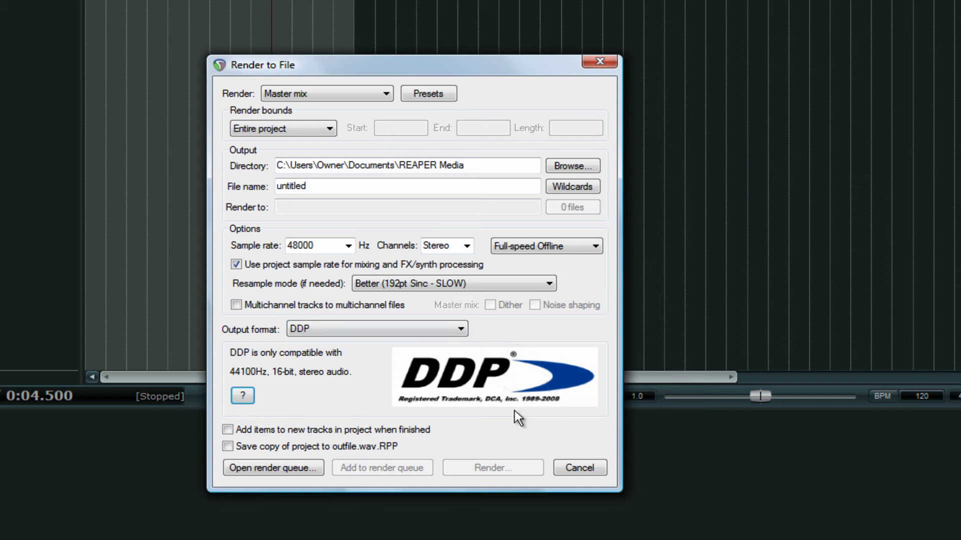
click(576, 465)
click(0, 0)
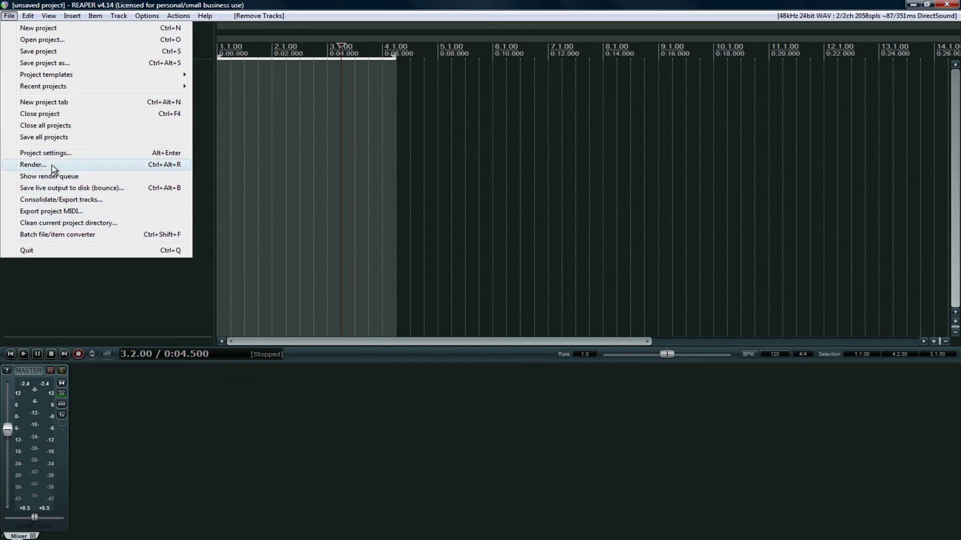
click(45, 176)
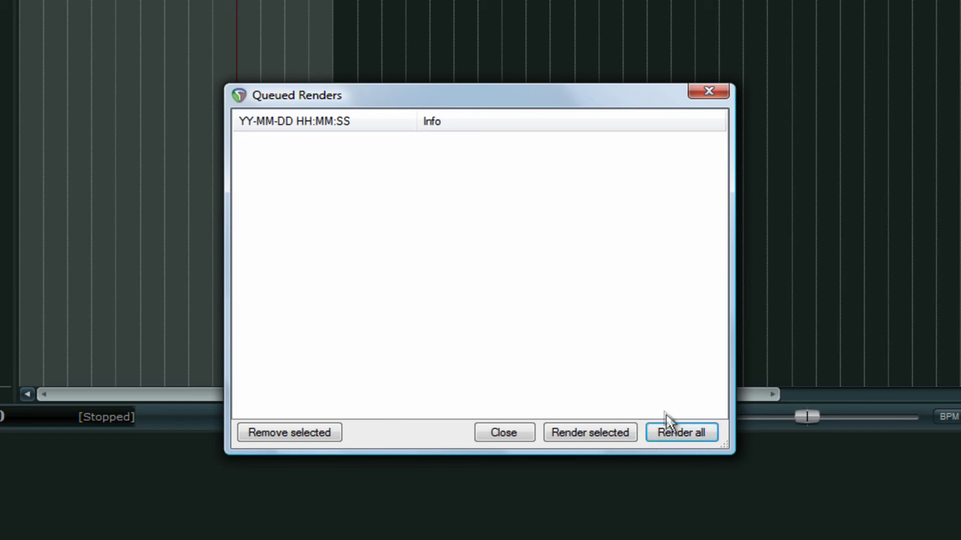
click(708, 90)
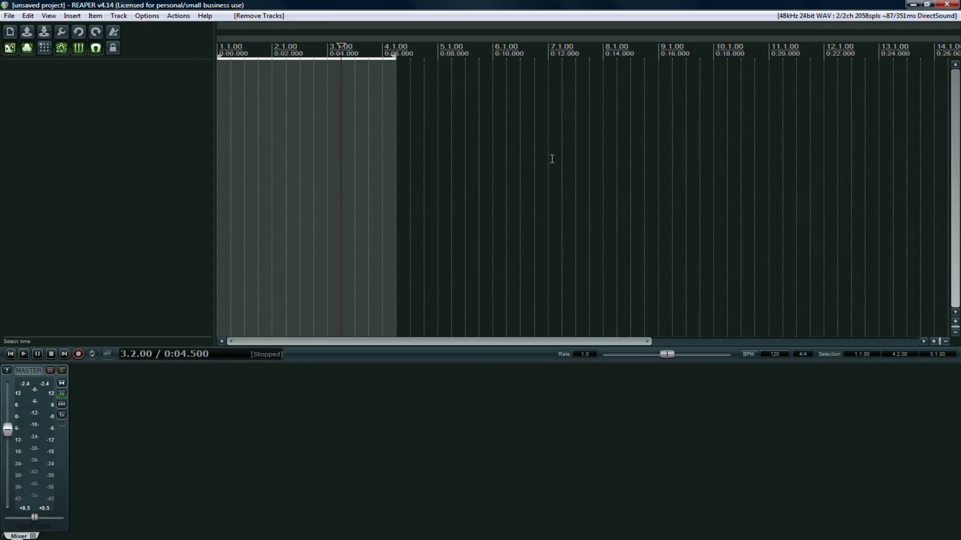
Step: Open the Big Clock window from the View menu
click(8, 17)
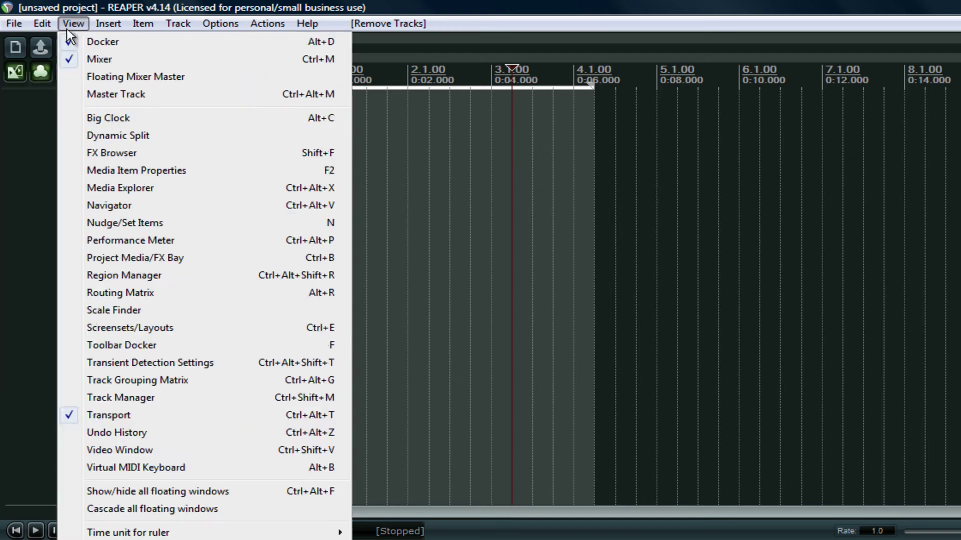
mouse_move(49, 22)
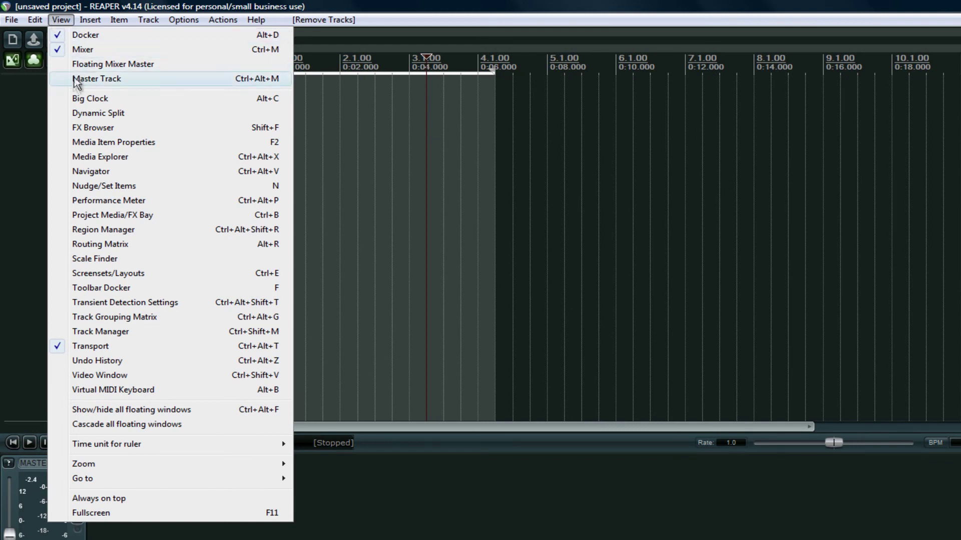
click(76, 98)
Step: Move and enlarge the Big Clock so its digits grow, then close it
drag(176, 43, 467, 208)
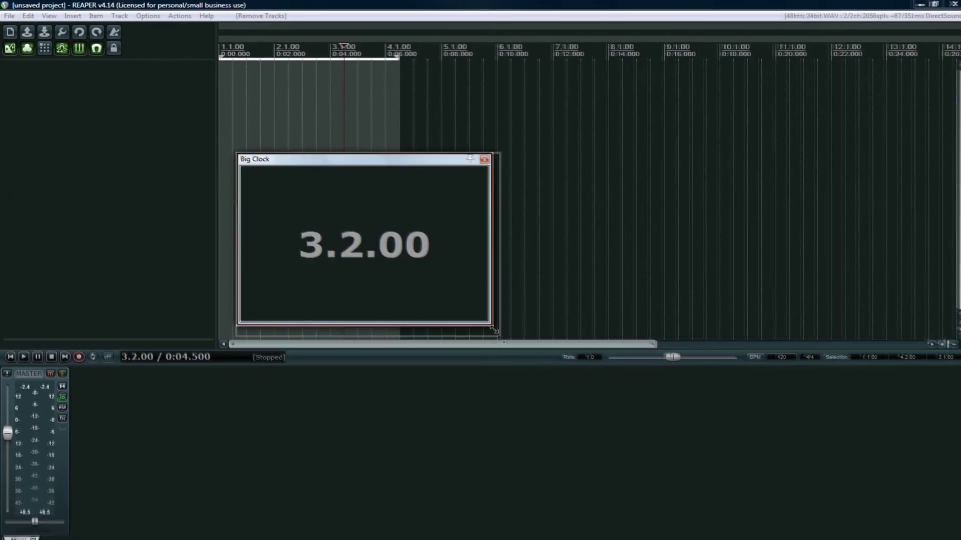
drag(494, 329, 553, 384)
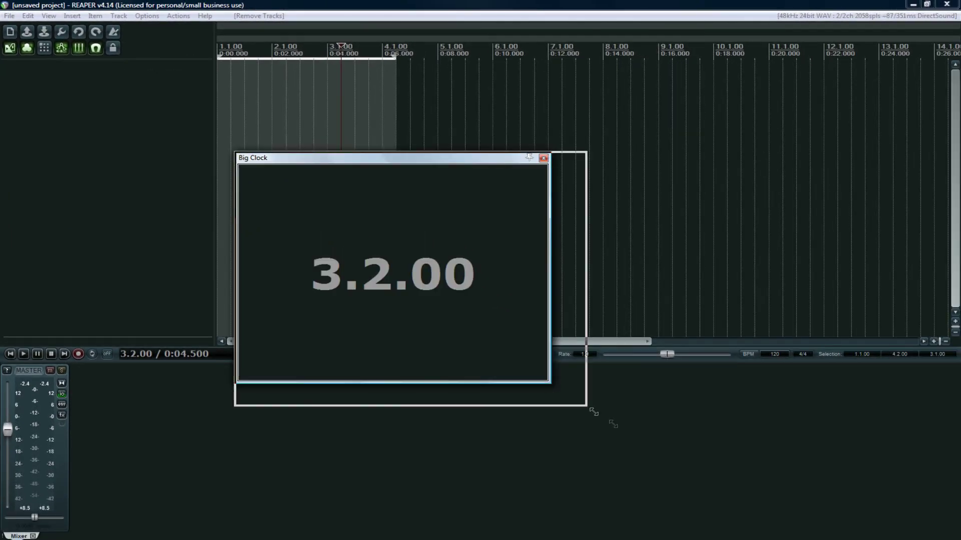
drag(594, 411, 803, 510)
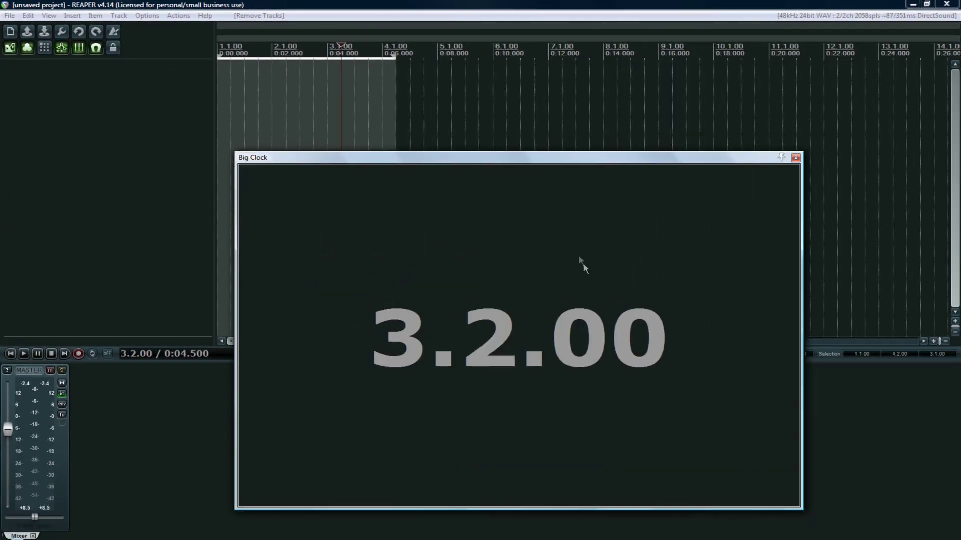
drag(510, 161, 502, 125)
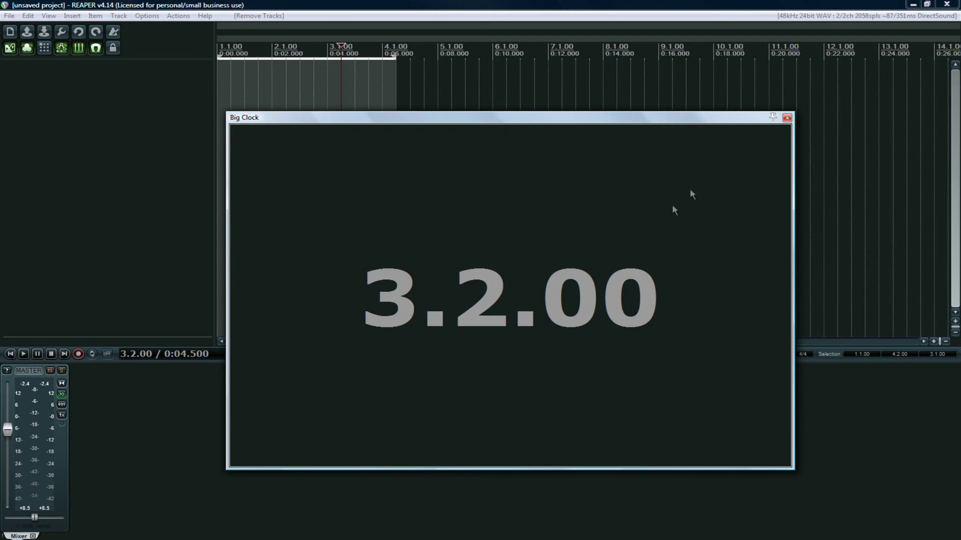
click(787, 118)
click(49, 16)
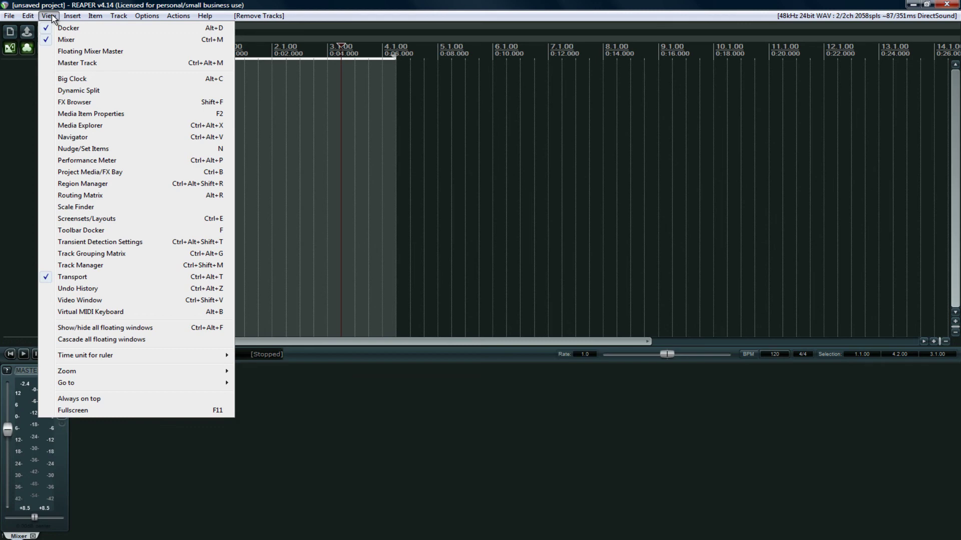
Step: Open the FX Browser's VST list and browse plugins like Classic Chorus and keFIR (mono)
click(83, 104)
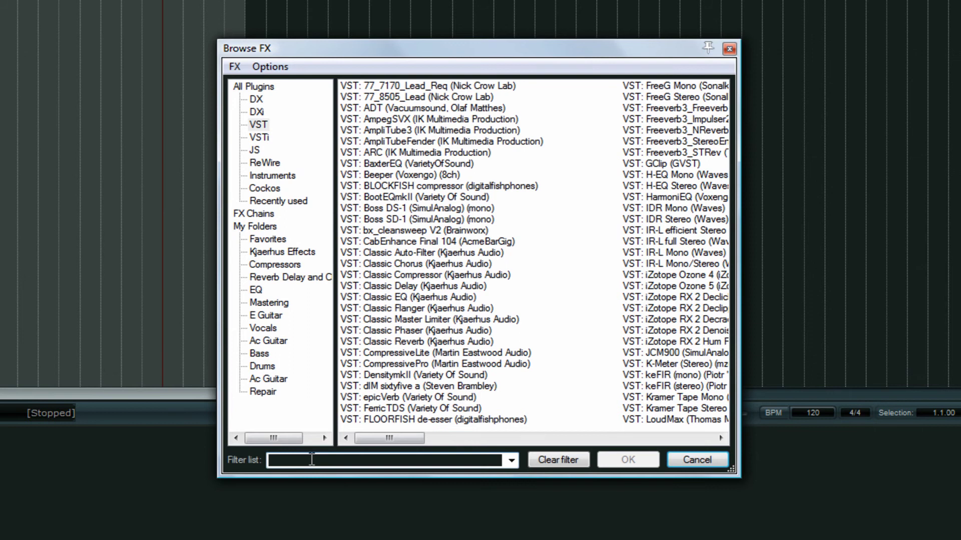
click(263, 124)
click(442, 263)
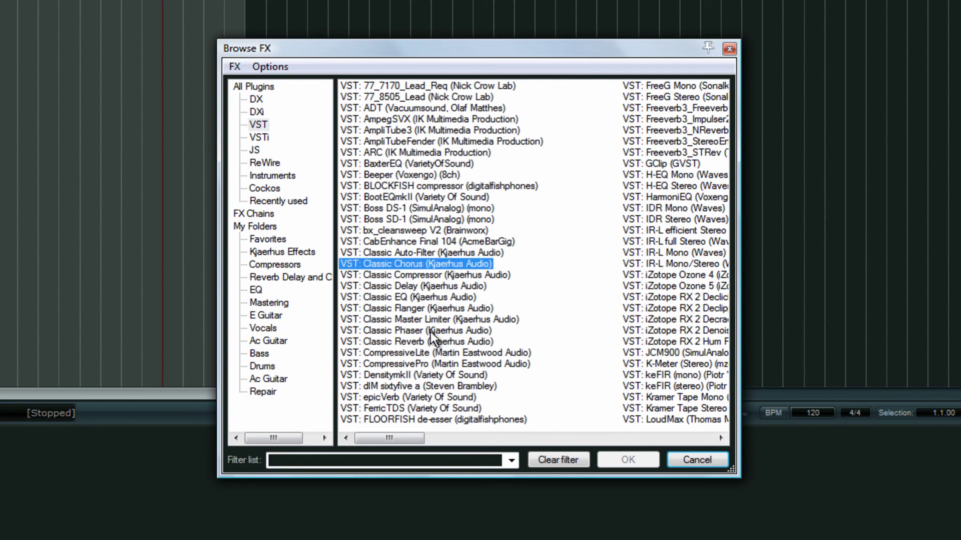
key(Right)
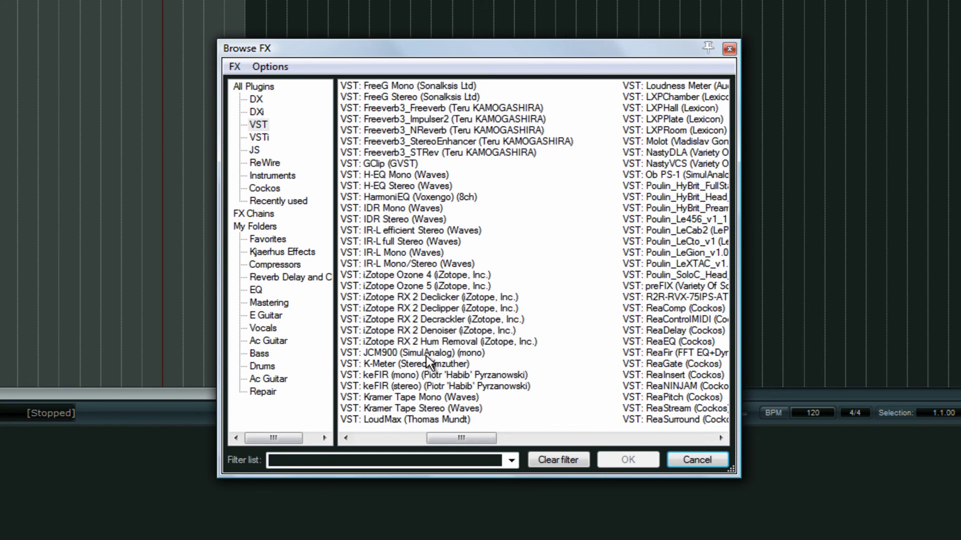
key(Left)
scroll(425, 355, down, 1)
click(454, 375)
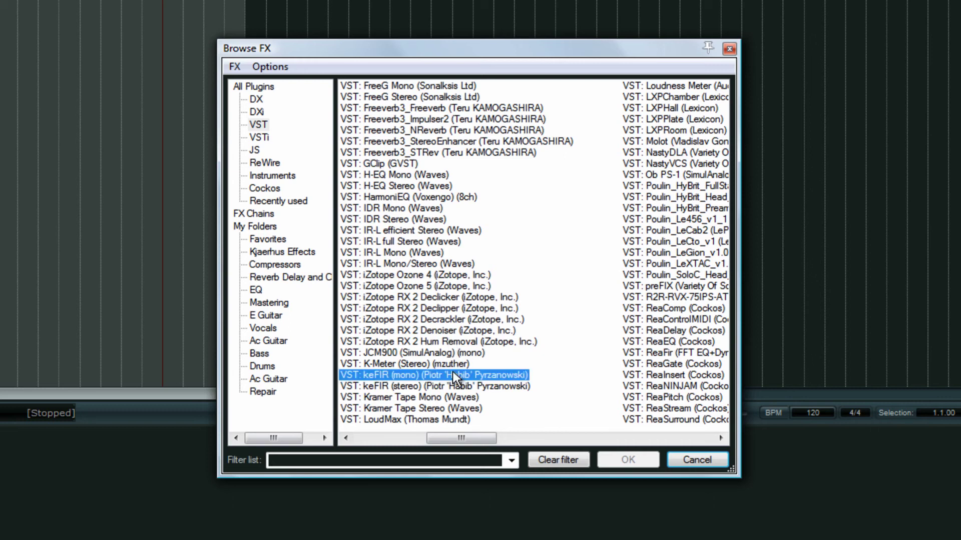
scroll(452, 372, right, 1)
scroll(453, 371, right, 1)
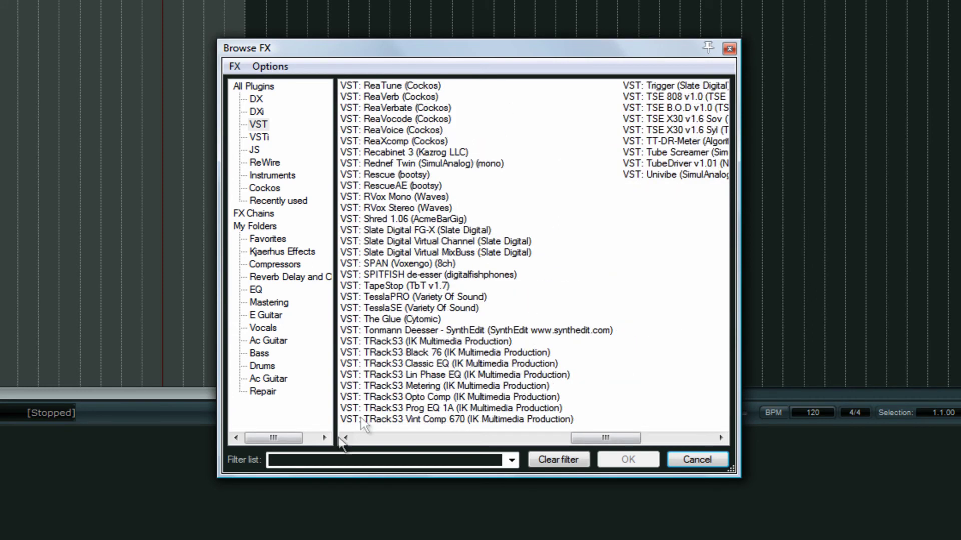
click(336, 460)
text(tea)
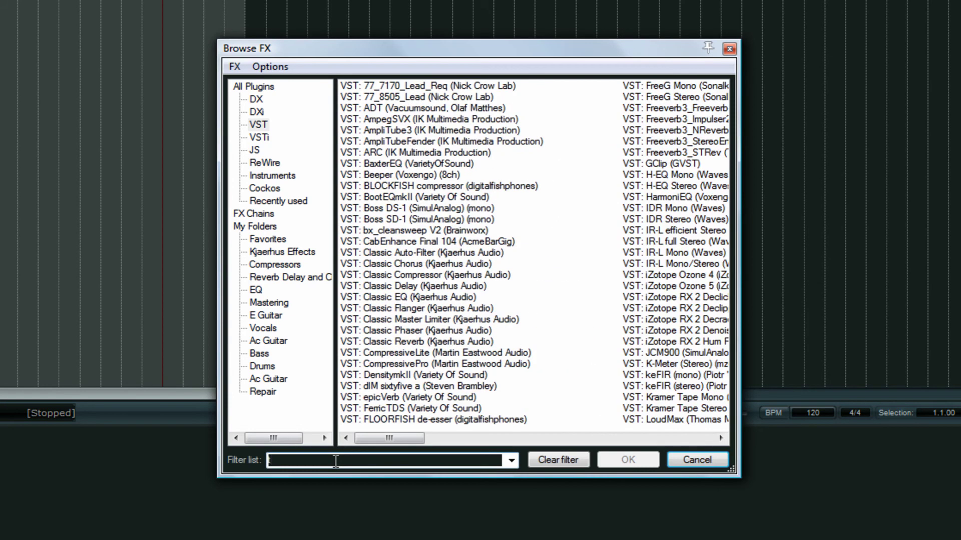
key(BackSpace)
key(BackSpace)
key(BackSpace)
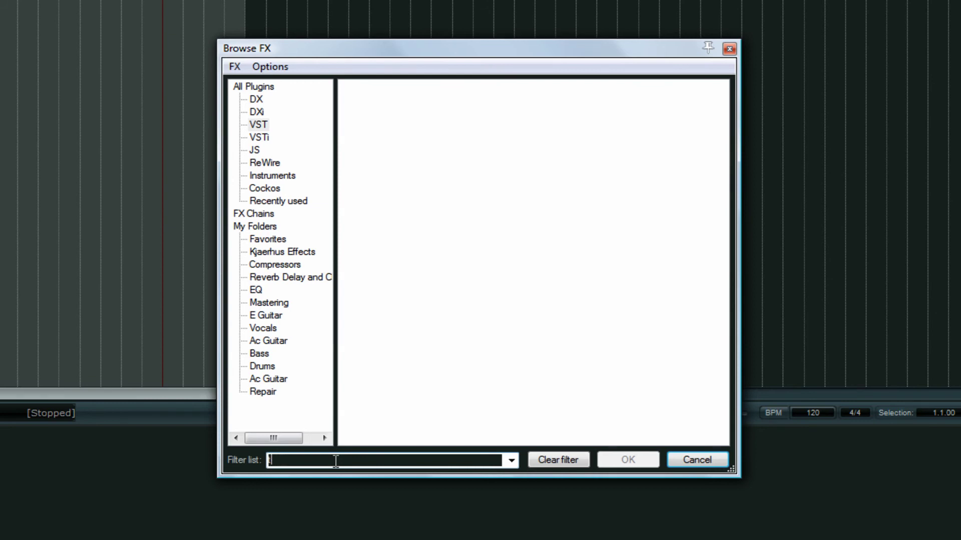
text(rea)
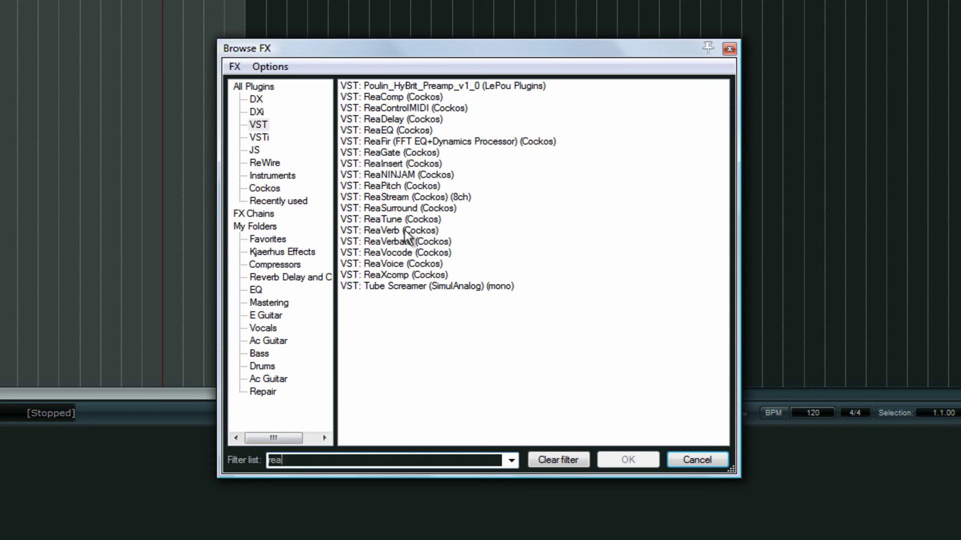
click(397, 230)
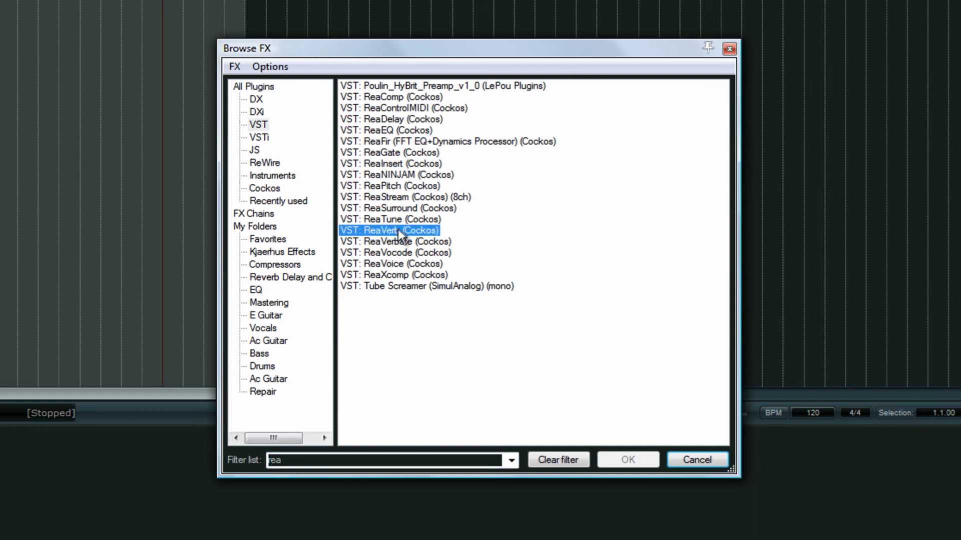
click(314, 459)
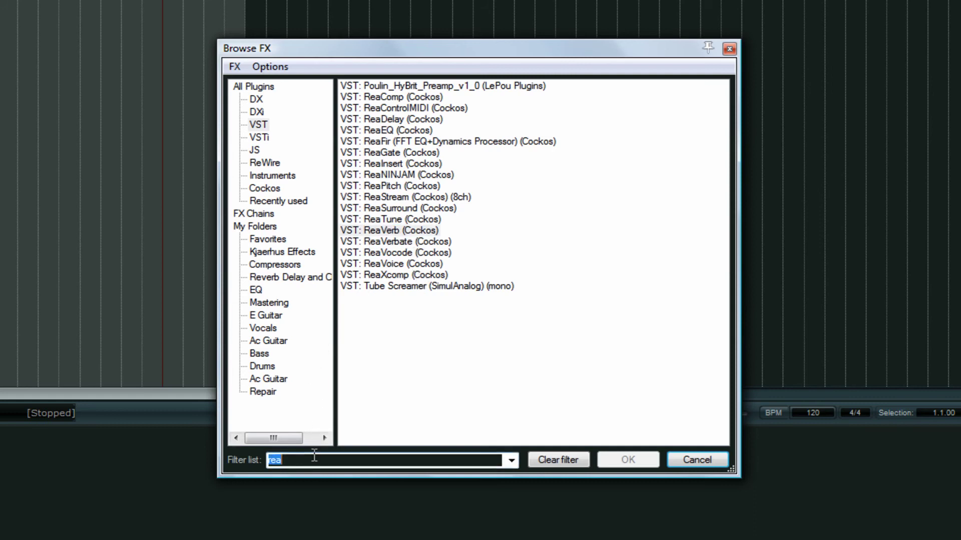
text(lxp)
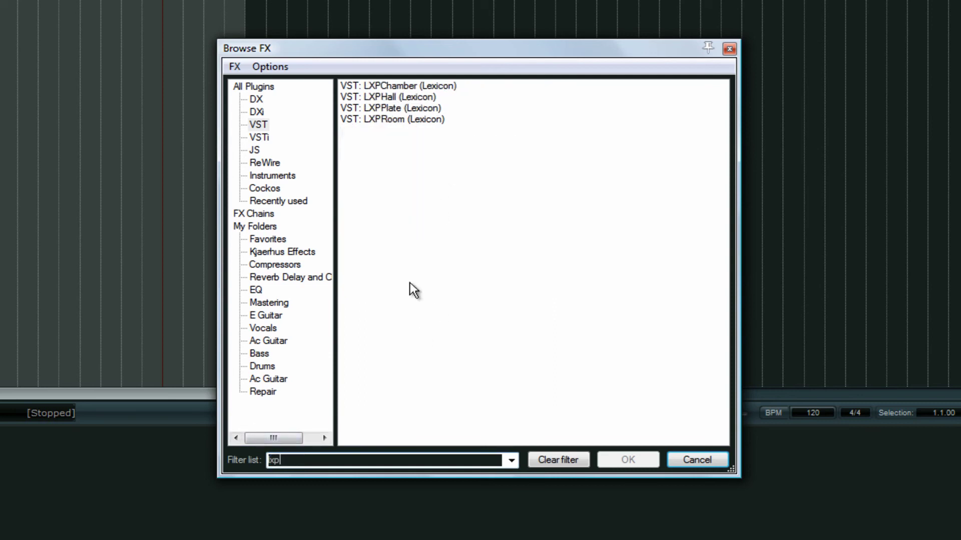
key(BackSpace)
key(BackSpace)
key(BackSpace)
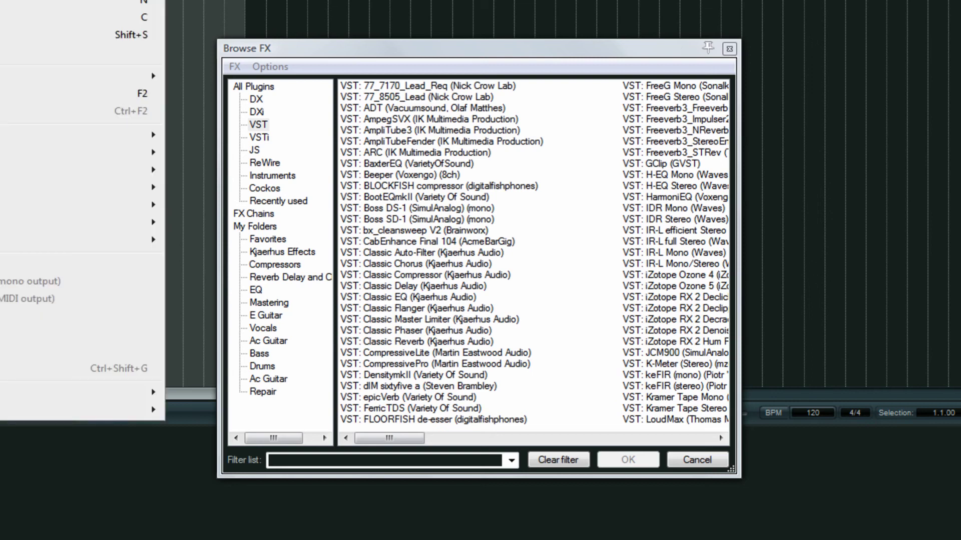
Step: Select Boss DS-1, filter the list by 'ik m', then cancel without adding a plugin
key(Escape)
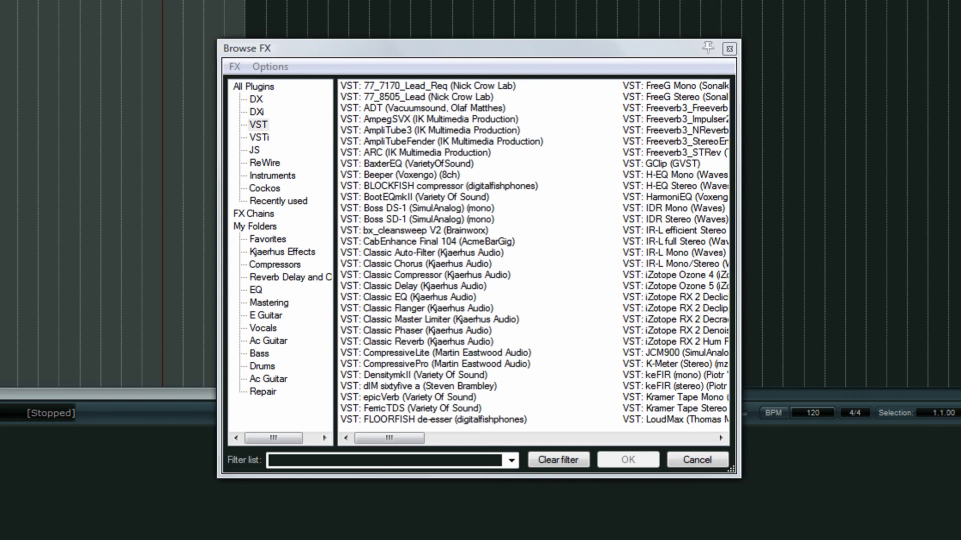
click(415, 208)
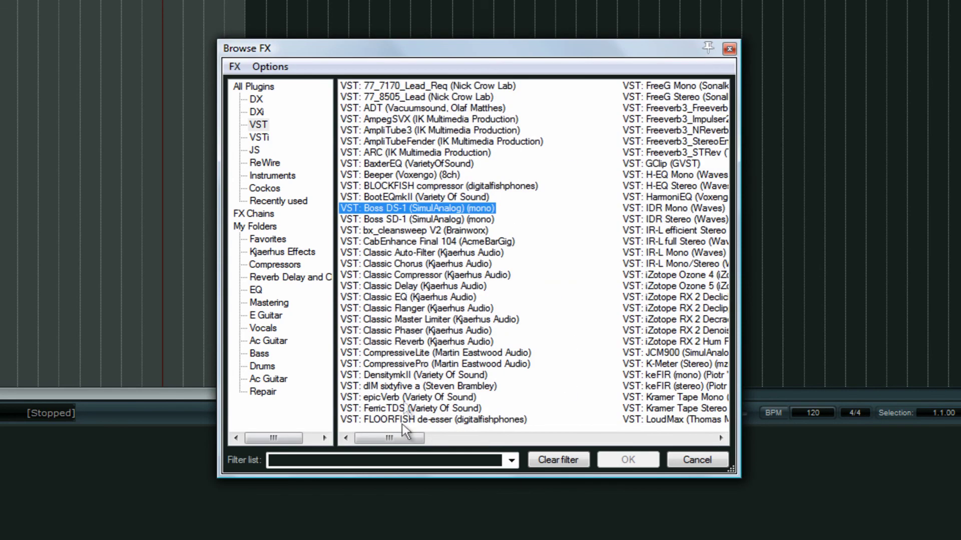
click(323, 461)
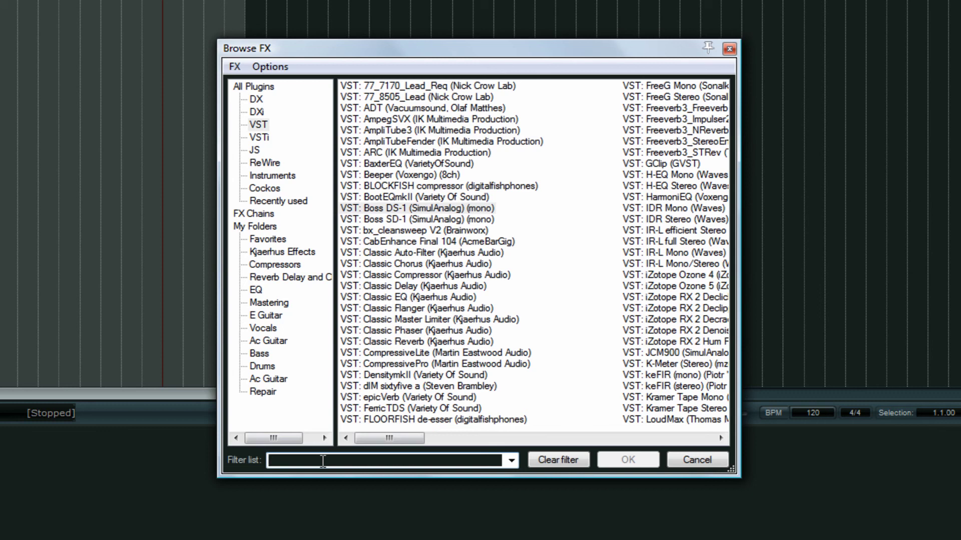
text(ik m)
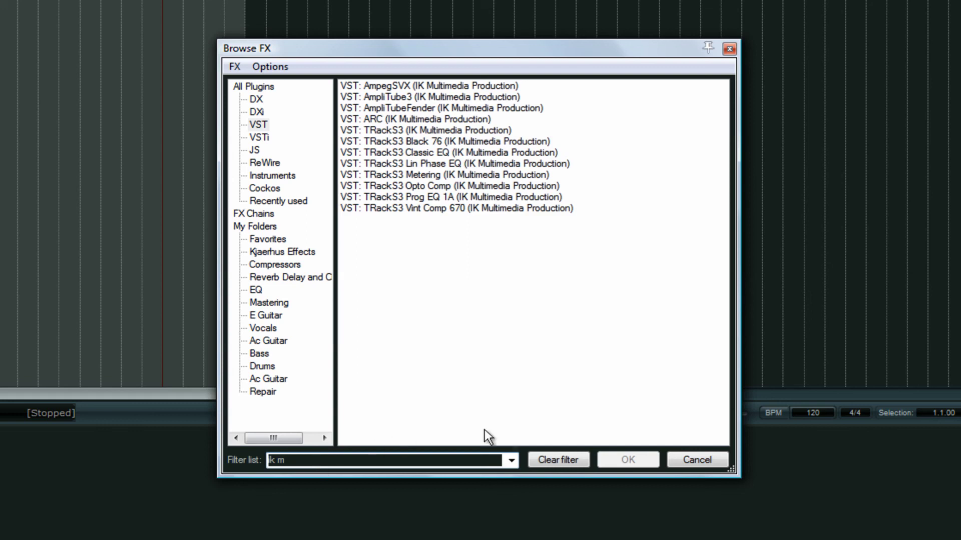
click(713, 466)
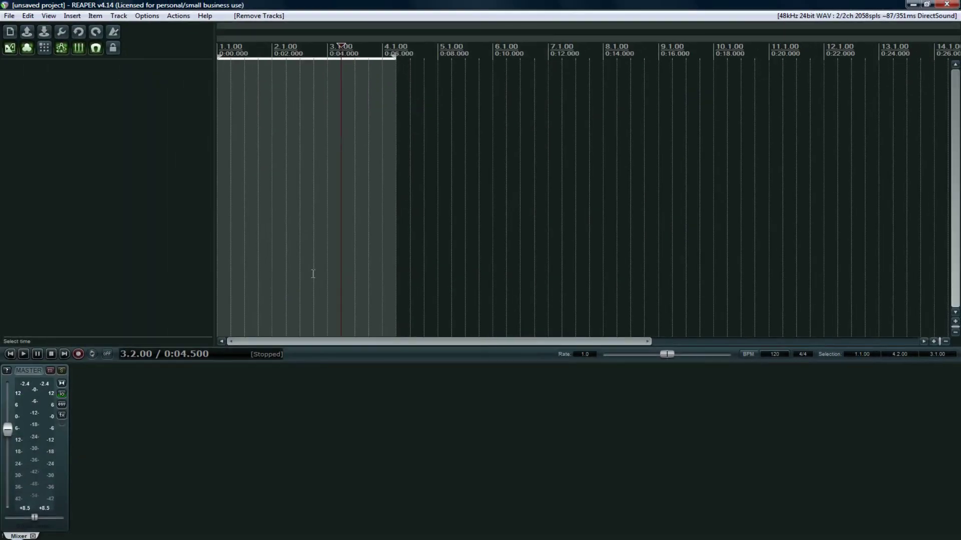